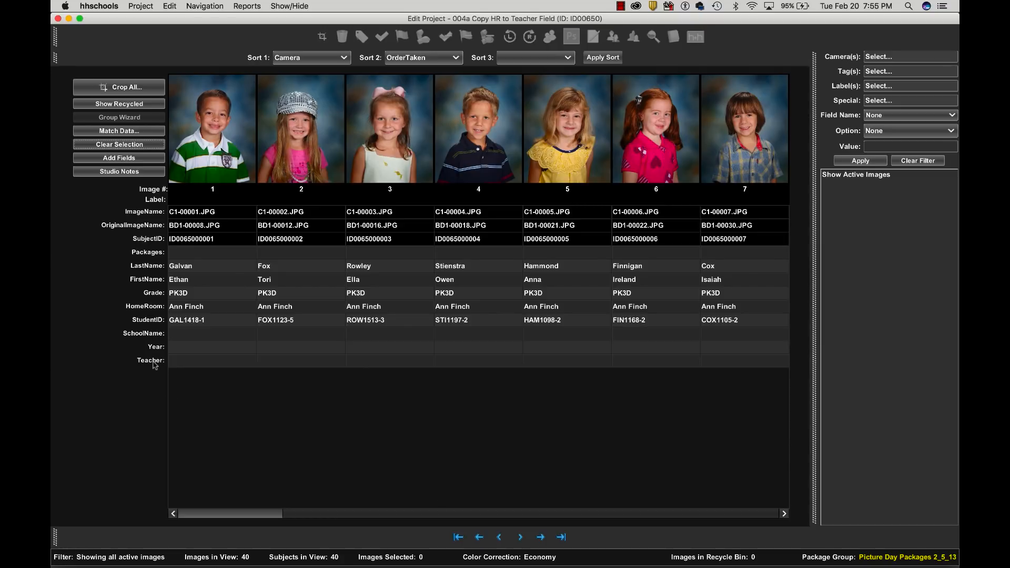
- Copy the HomeRoom field data to the Teacher field for the whole project
right_click(149, 306)
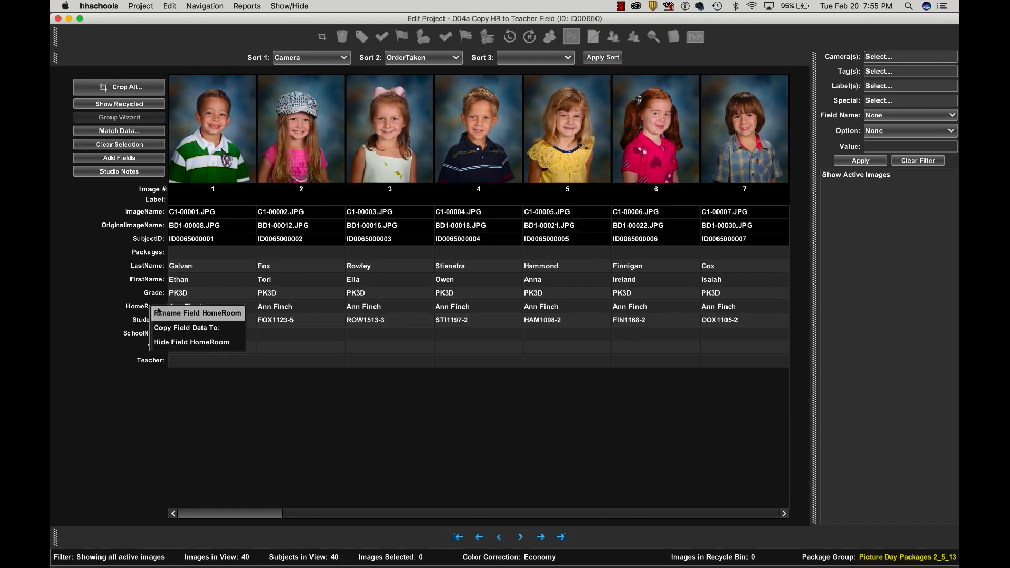
left_click(175, 329)
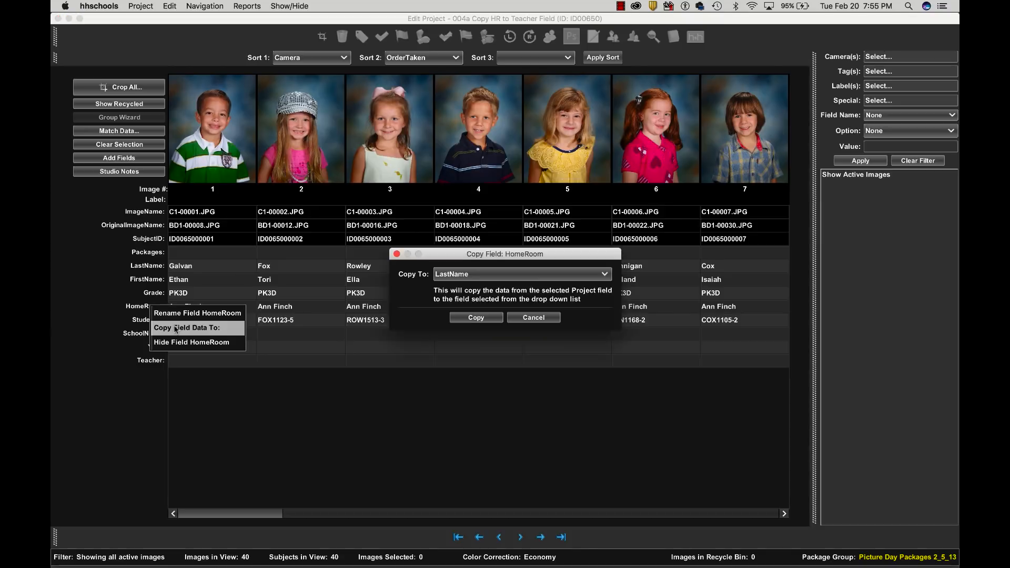
left_click(602, 273)
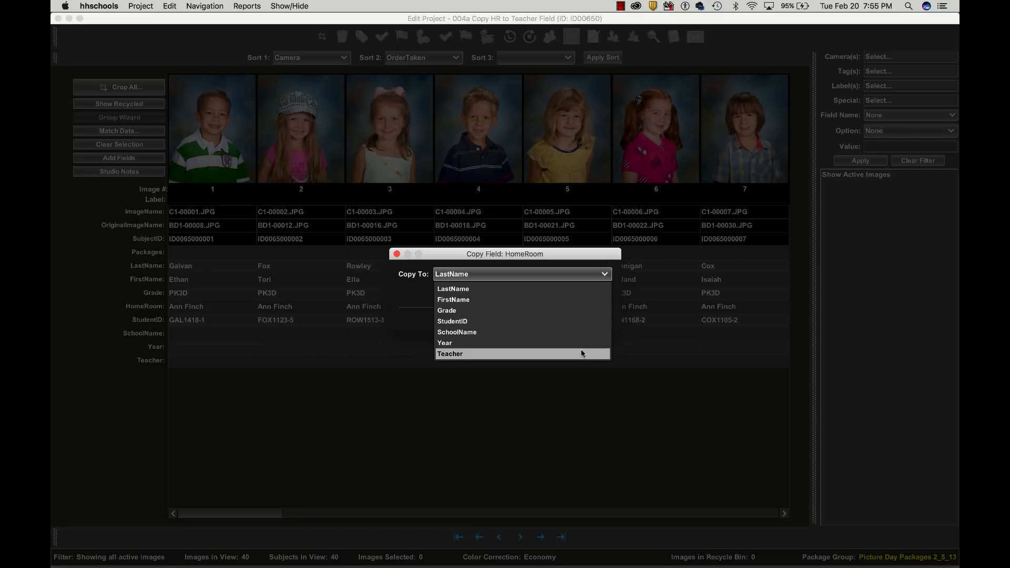
left_click(582, 353)
left_click(480, 319)
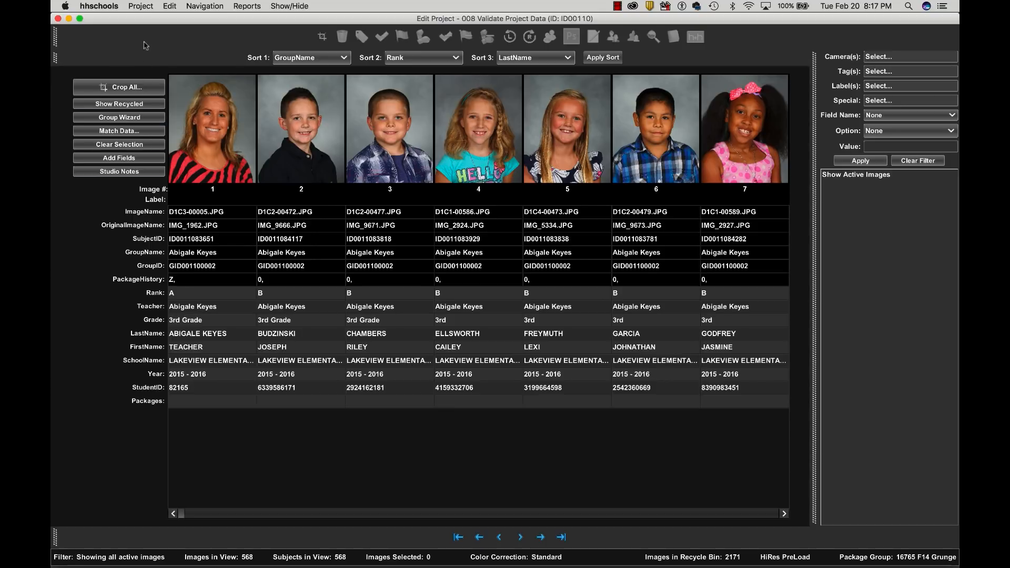
- Validate the project data, and in Excel inspect the StudentID cells F2, F6, F7 and F8 of the Validate sheet
left_click(141, 6)
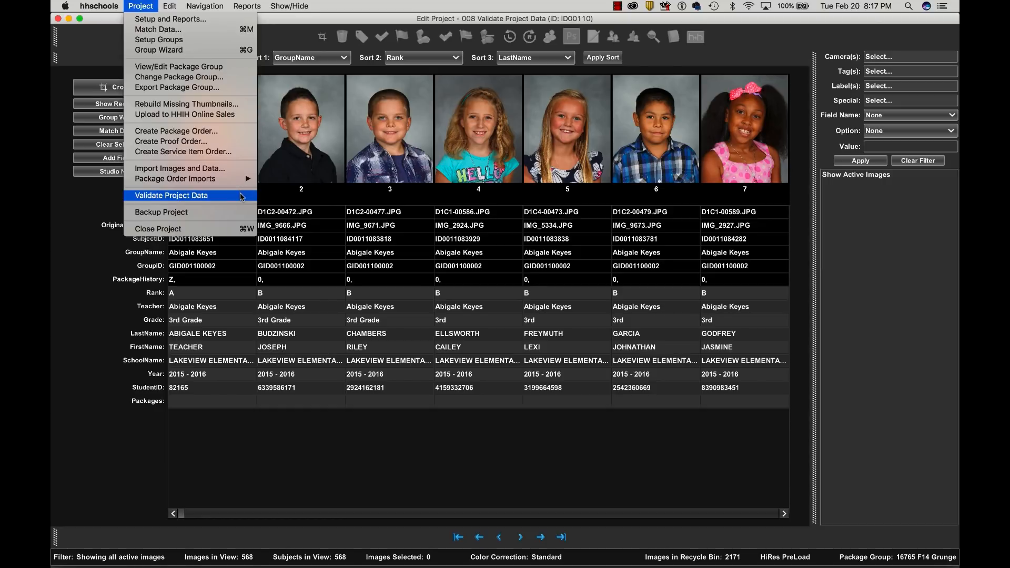
left_click(240, 195)
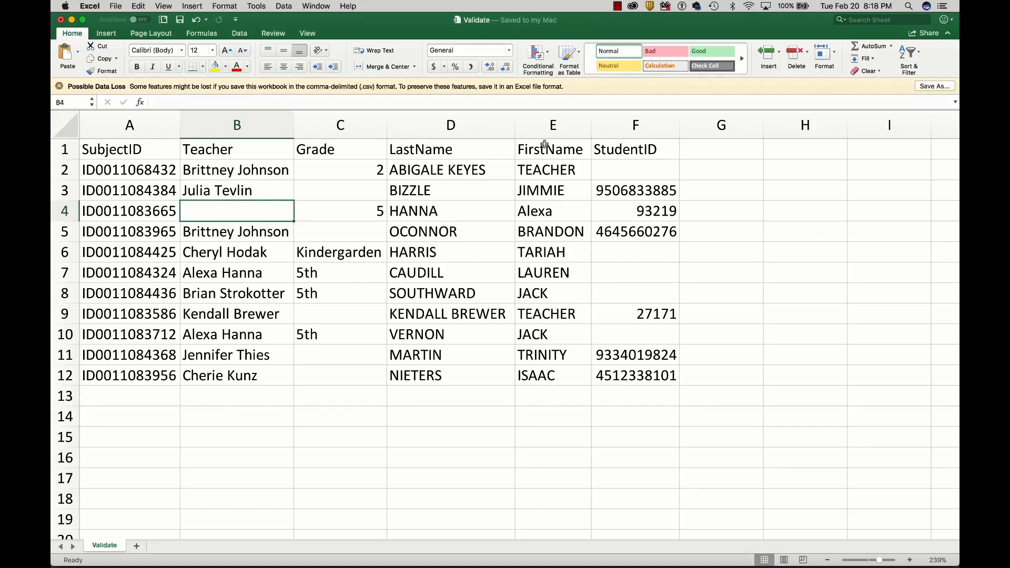
left_click(652, 165)
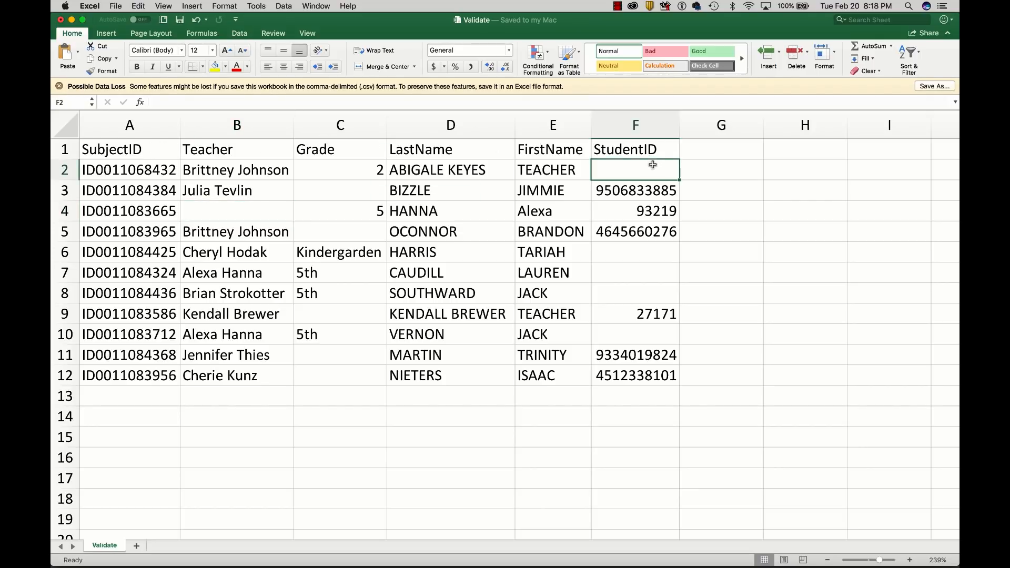
left_click(656, 258)
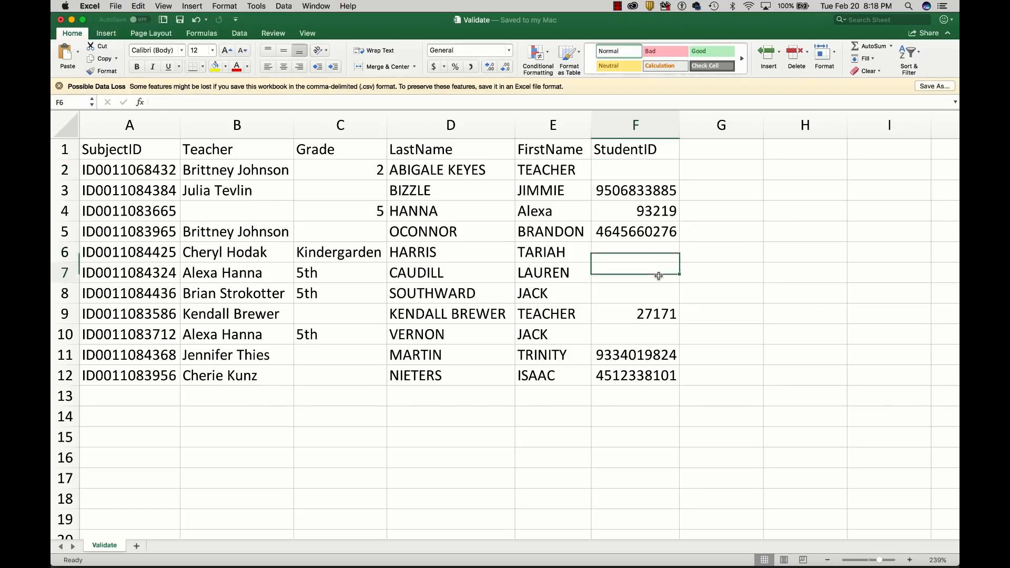
left_click(658, 276)
left_click(658, 297)
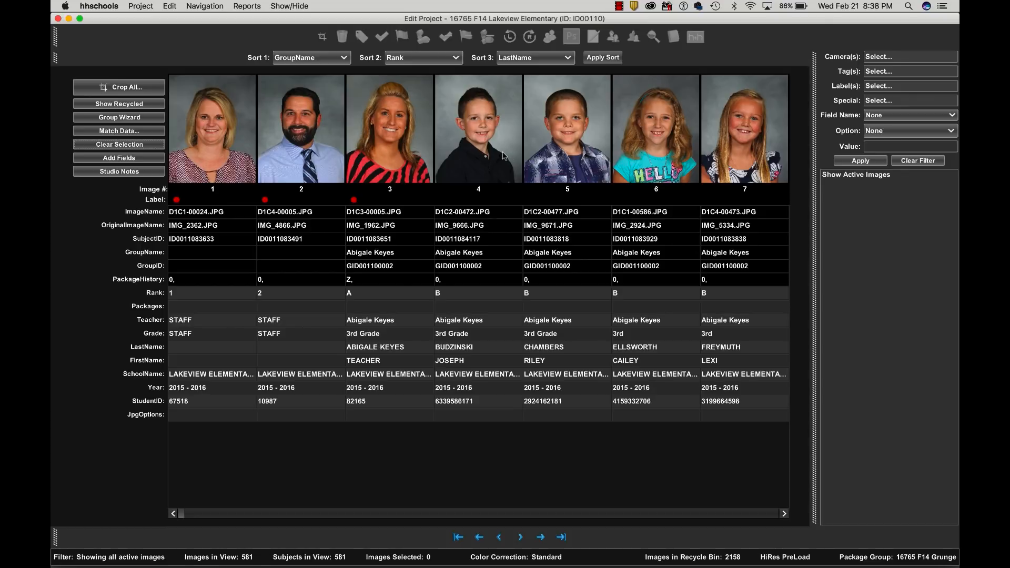
- Mark image 4 with the check-mark tag and image 5 with the YB flag
left_click(465, 107)
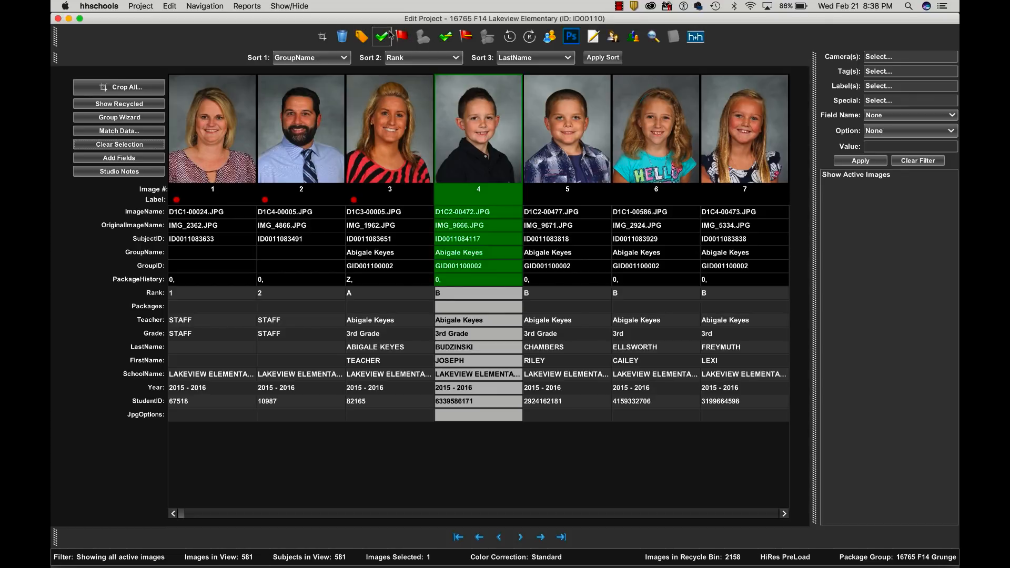
left_click(388, 36)
left_click(549, 102)
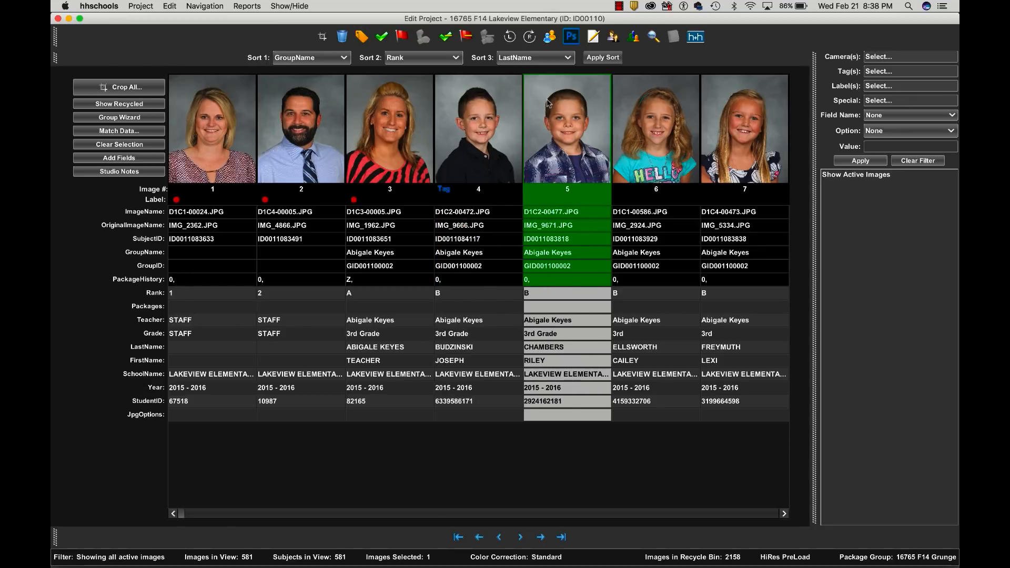
left_click(403, 37)
- Give image 6 a Yellow color label and image 7 a Green color label
left_click(622, 126)
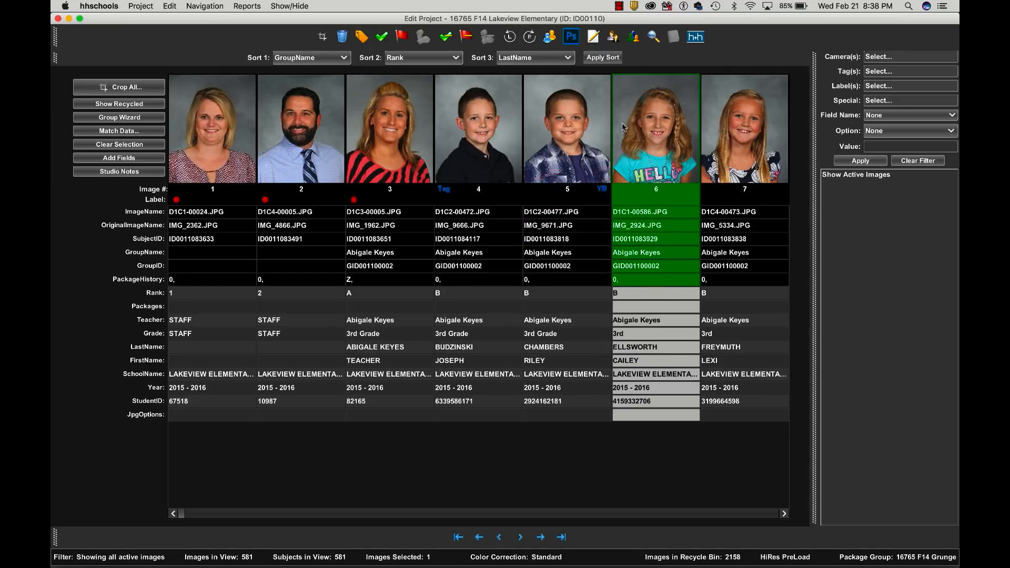
left_click(362, 37)
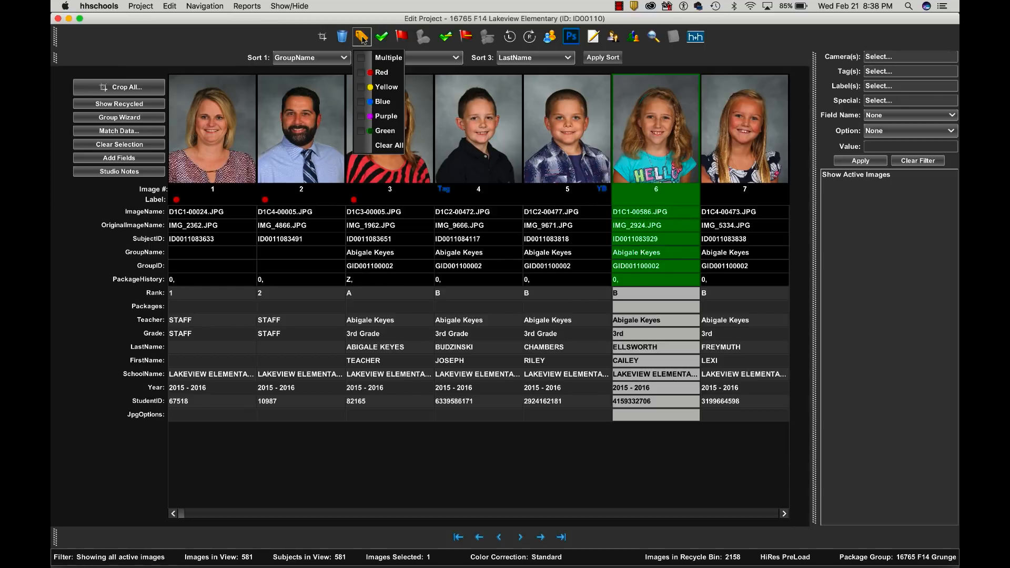
left_click(364, 87)
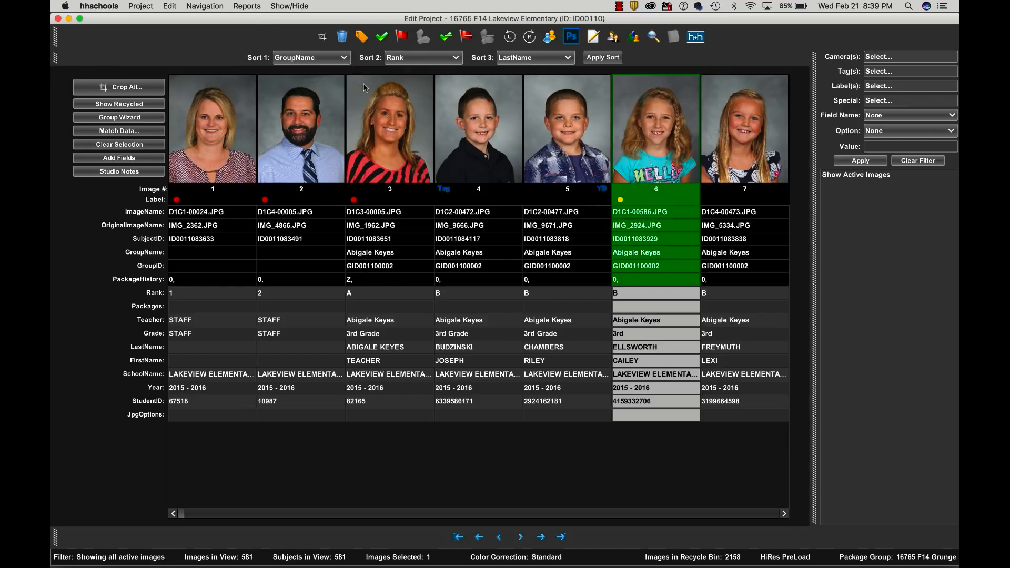
key("Right")
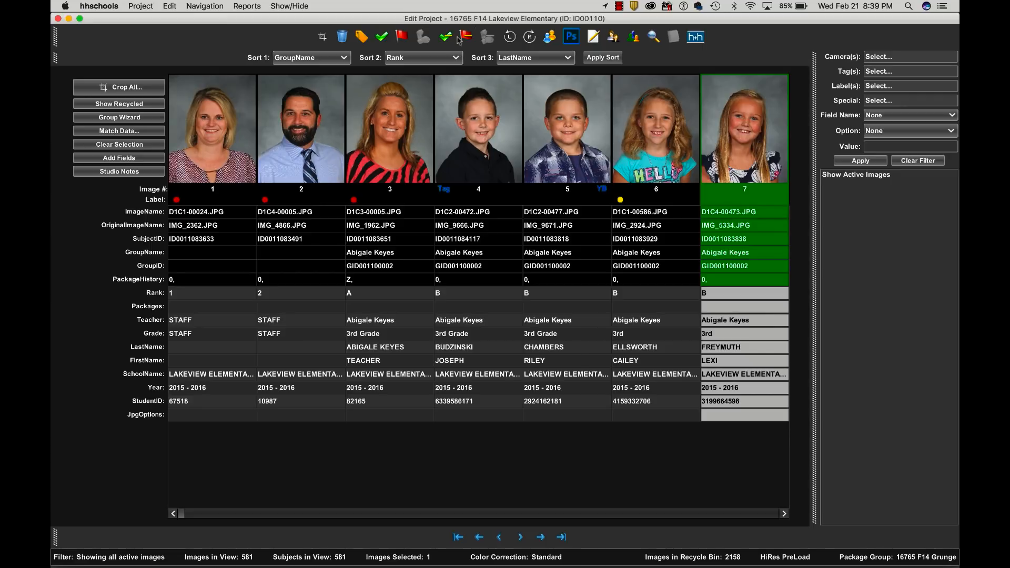
left_click(361, 36)
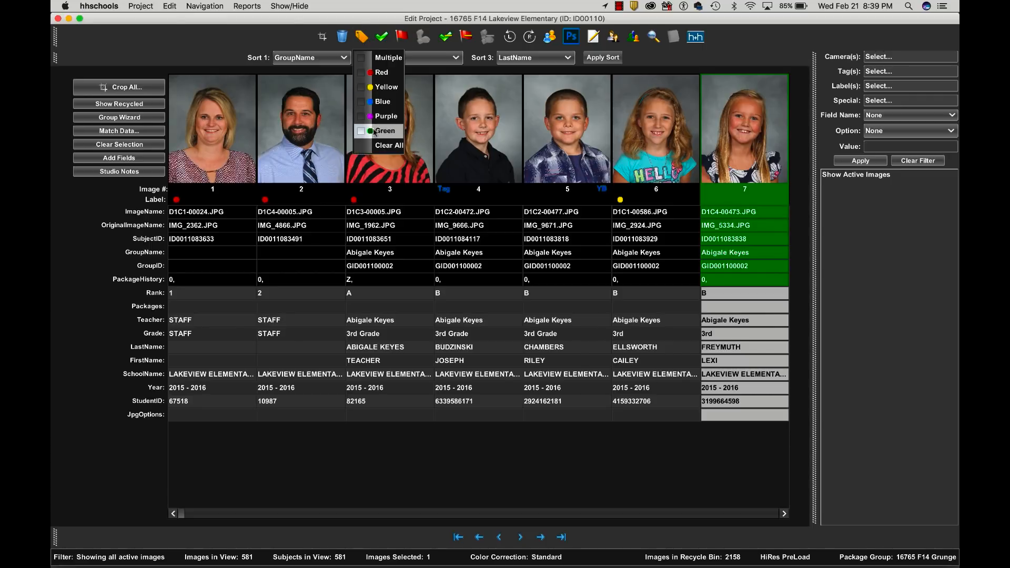
left_click(372, 132)
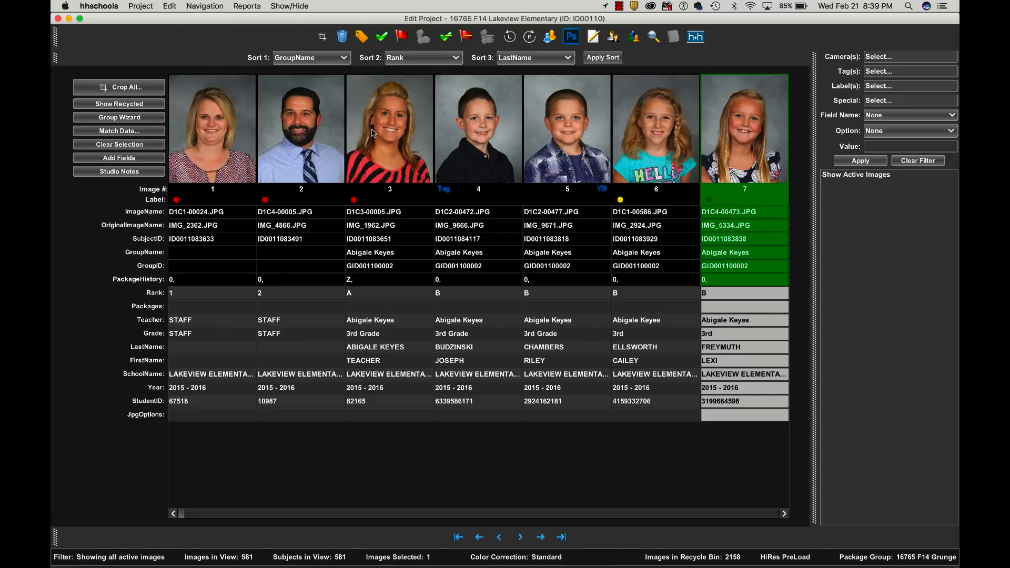
- Apply a Yellow color label to images 19 through 24 at once
scroll(438, 113, "right", 5)
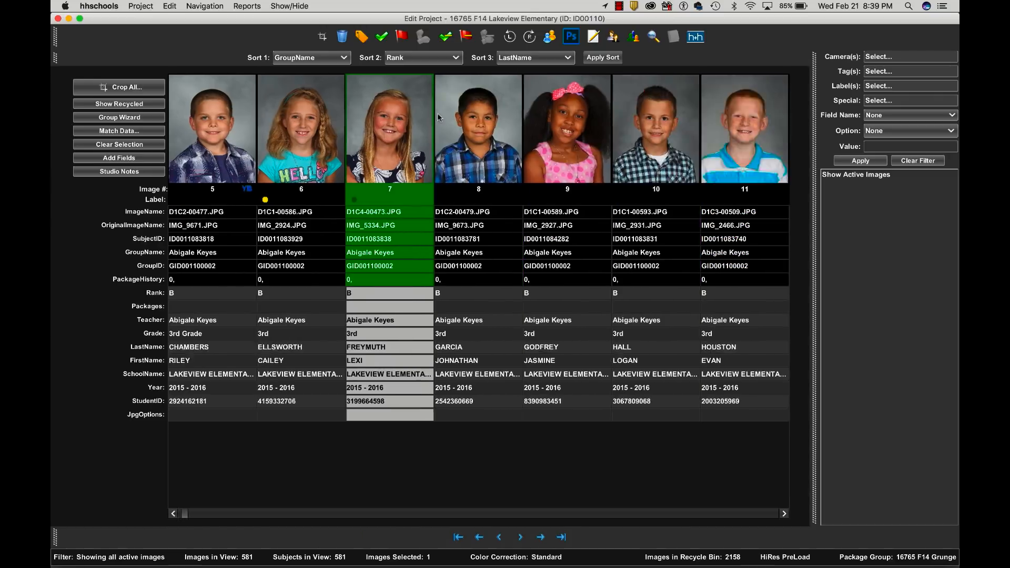
scroll(437, 113, "right", 5)
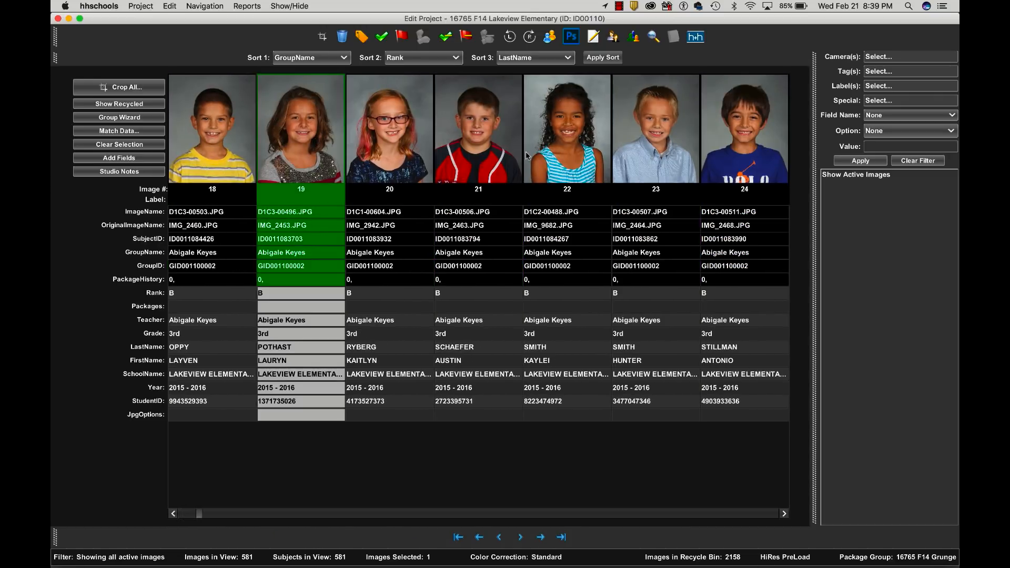
left_click(743, 156, "shift")
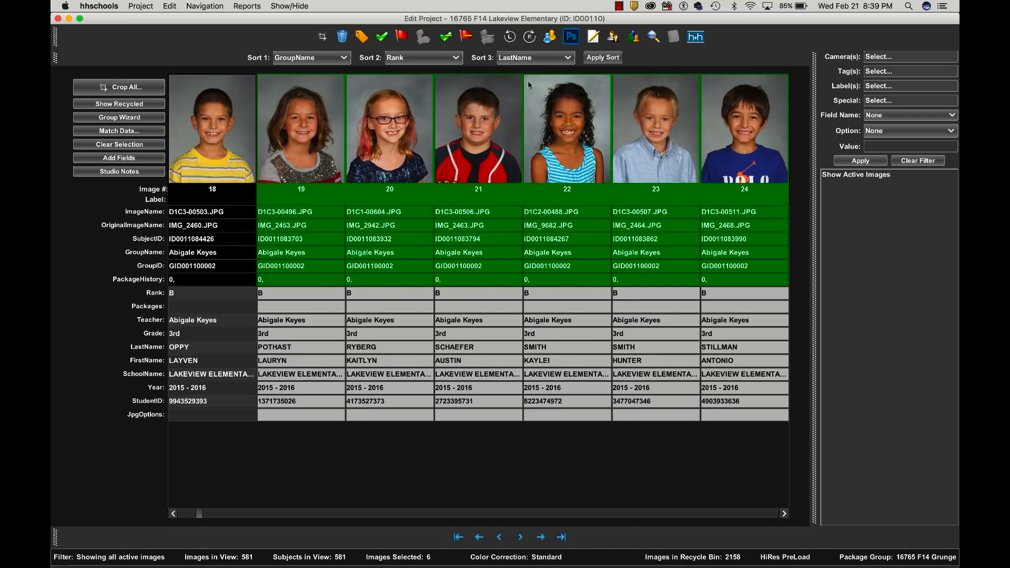
left_click(363, 36)
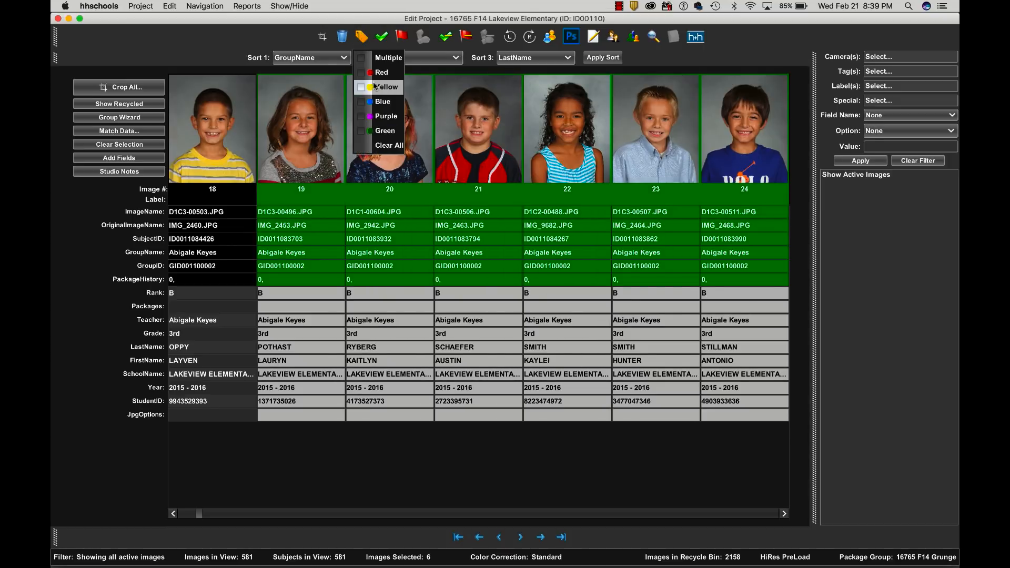
left_click(374, 85)
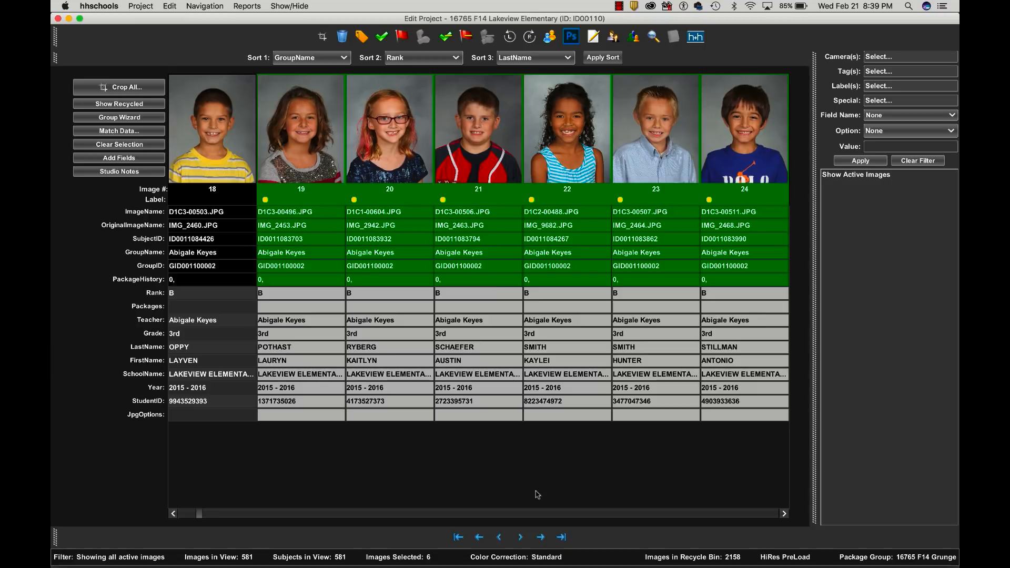
- Return to the start of the project and look over the red-labeled staff and teacher images 1 to 3
left_click(500, 537)
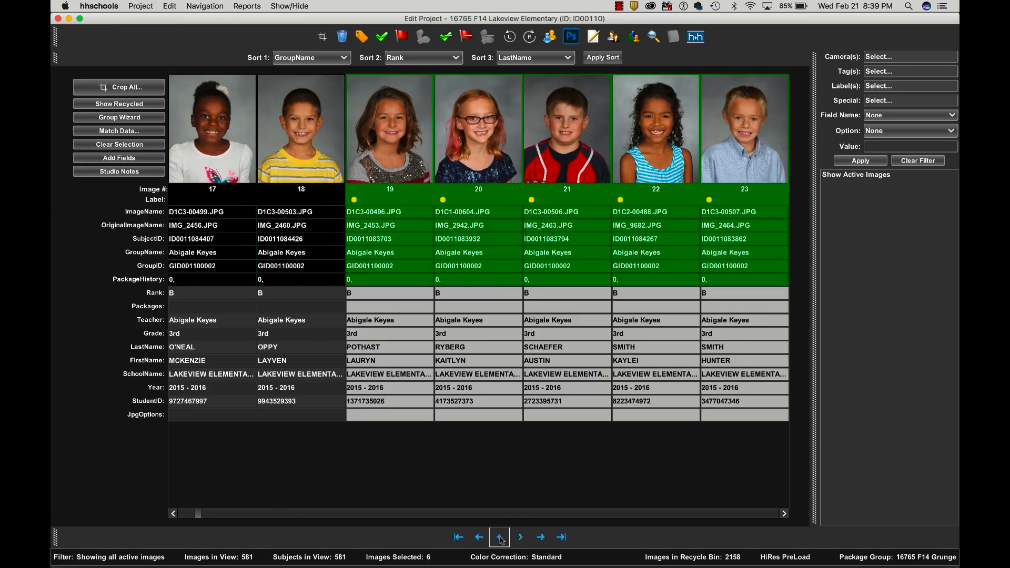
left_click(459, 537)
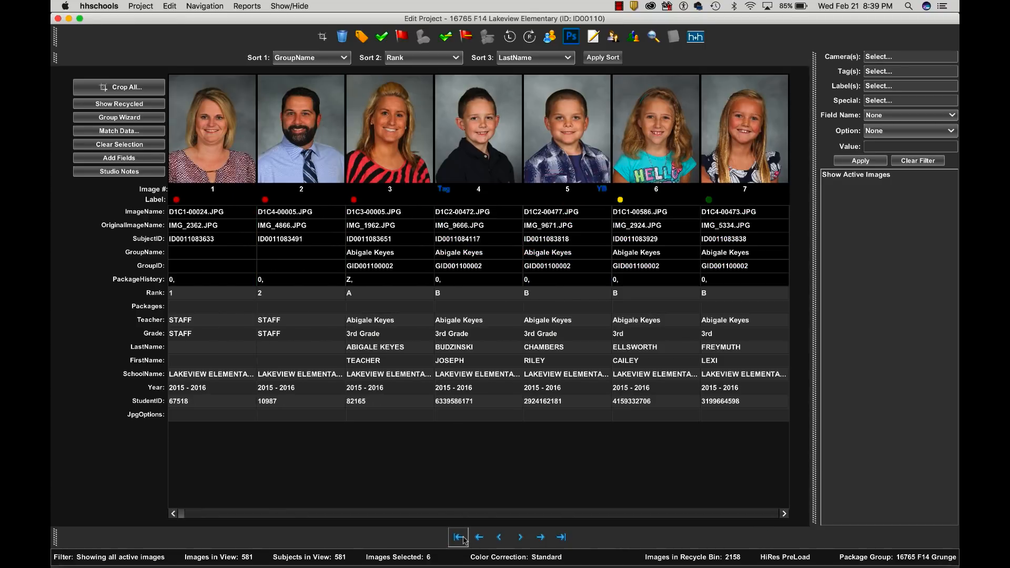
left_click(389, 154)
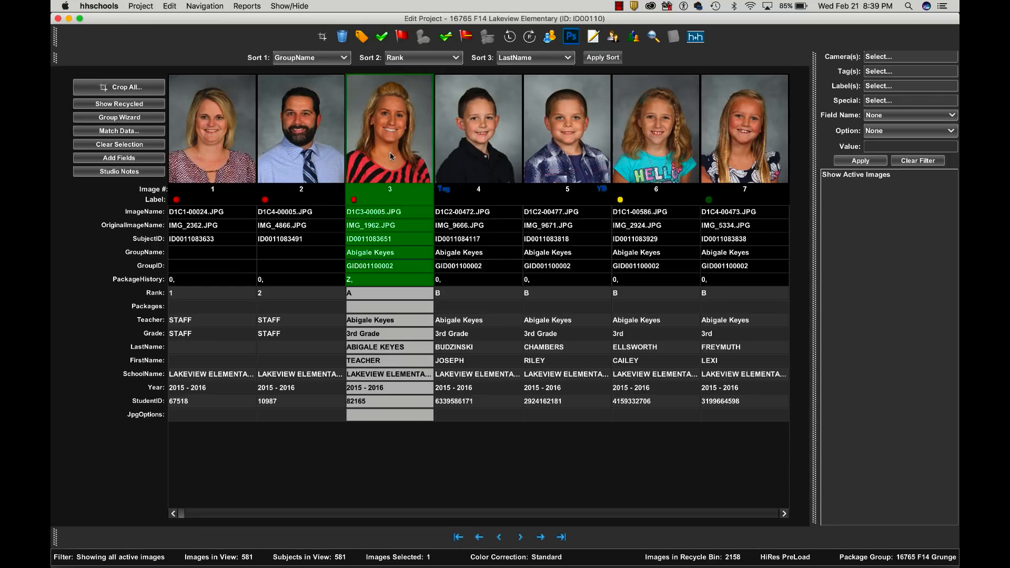
left_click(323, 144)
left_click(237, 135)
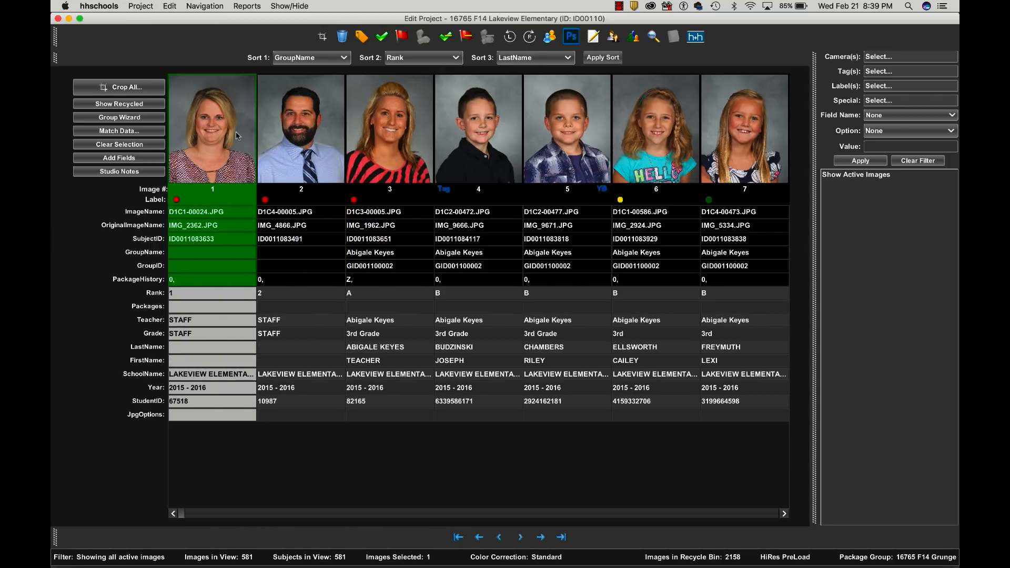
left_click(404, 138)
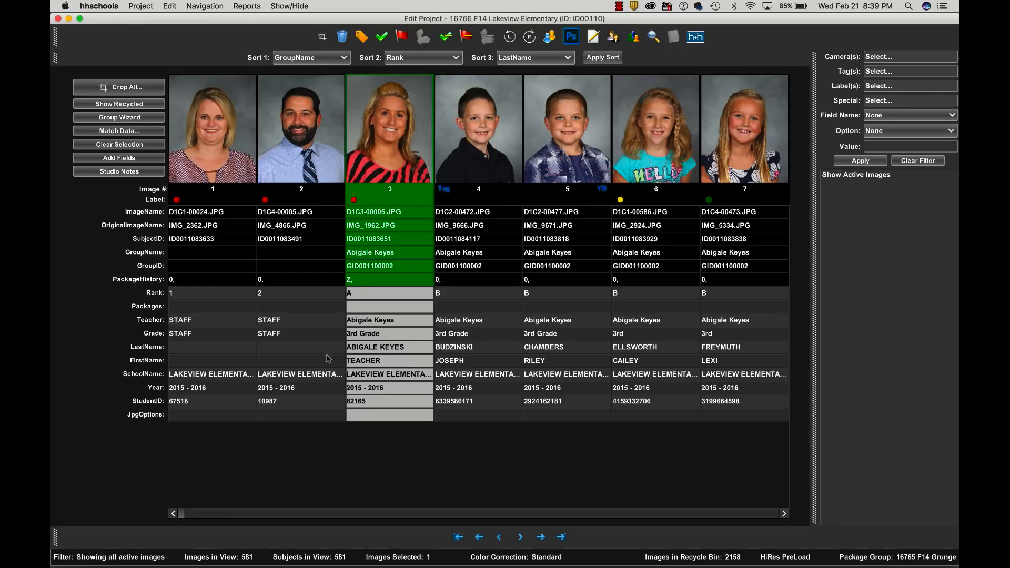
- Check the Teacher and Grade entries of image 3 and the Teacher entry of image 2 without changing them
double_click(404, 320)
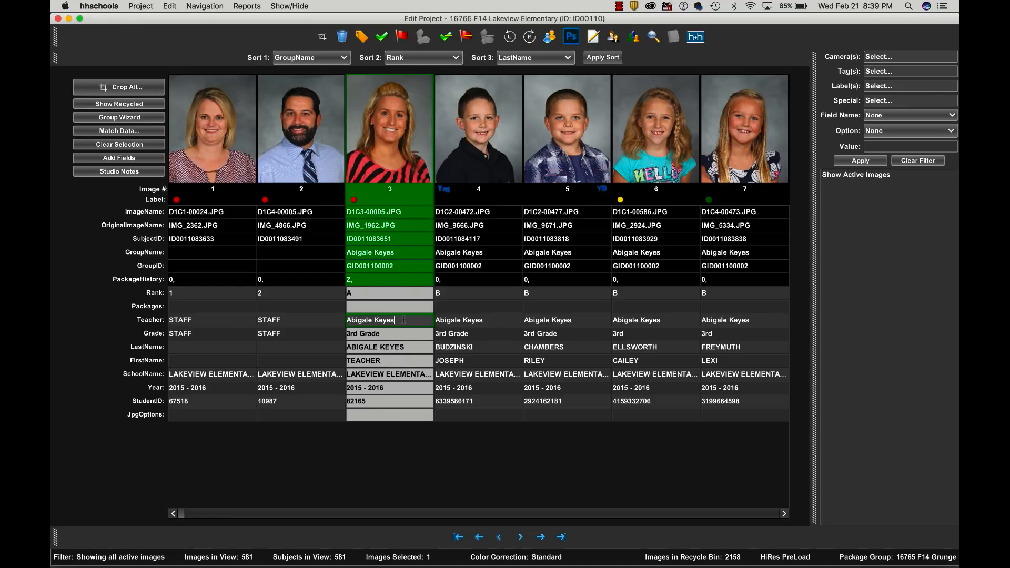
left_click_drag(403, 320, 317, 325)
double_click(396, 330)
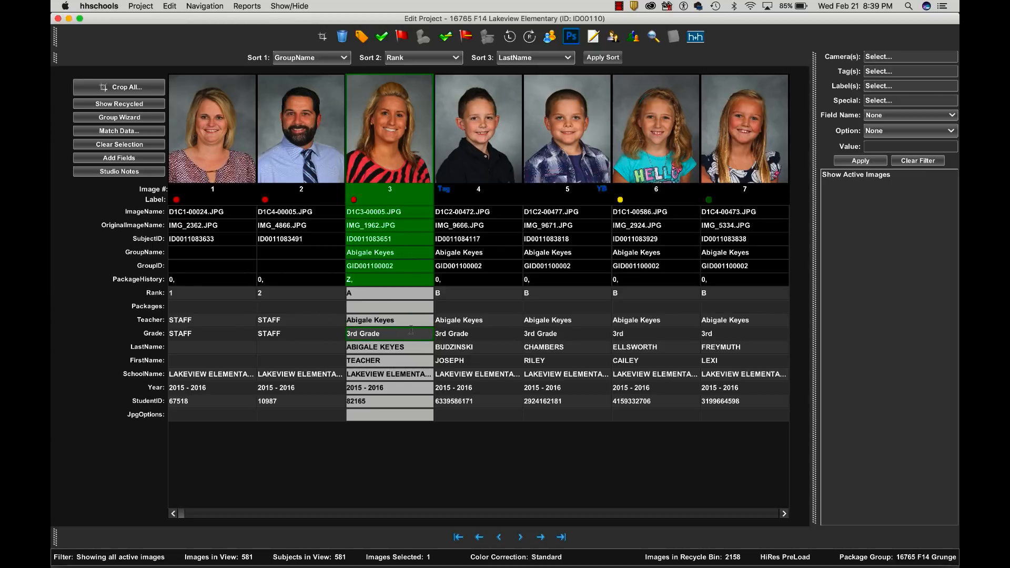
left_click_drag(411, 330, 333, 336)
double_click(326, 322)
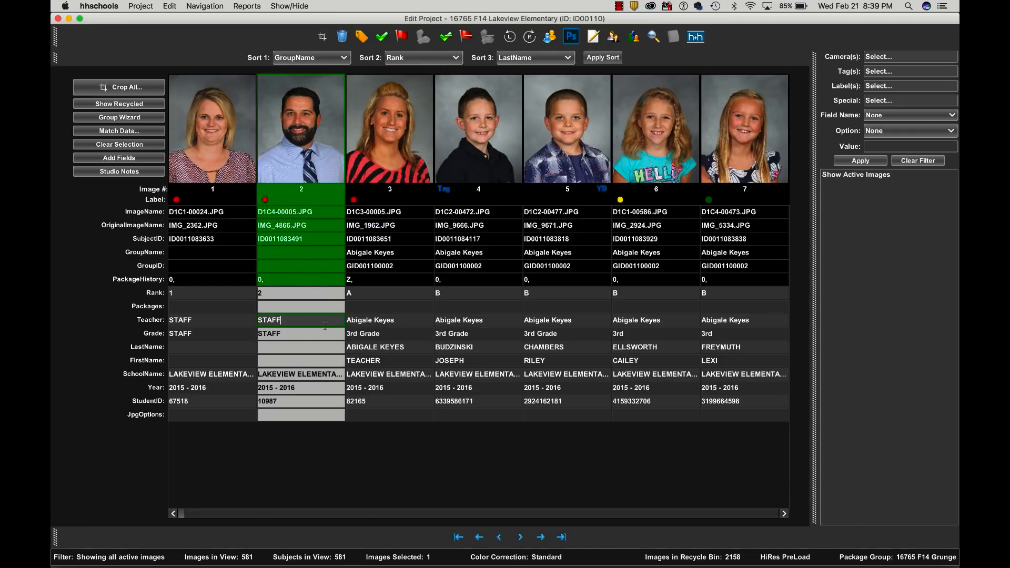
left_click_drag(326, 322, 245, 316)
double_click(415, 321)
left_click_drag(415, 322, 336, 316)
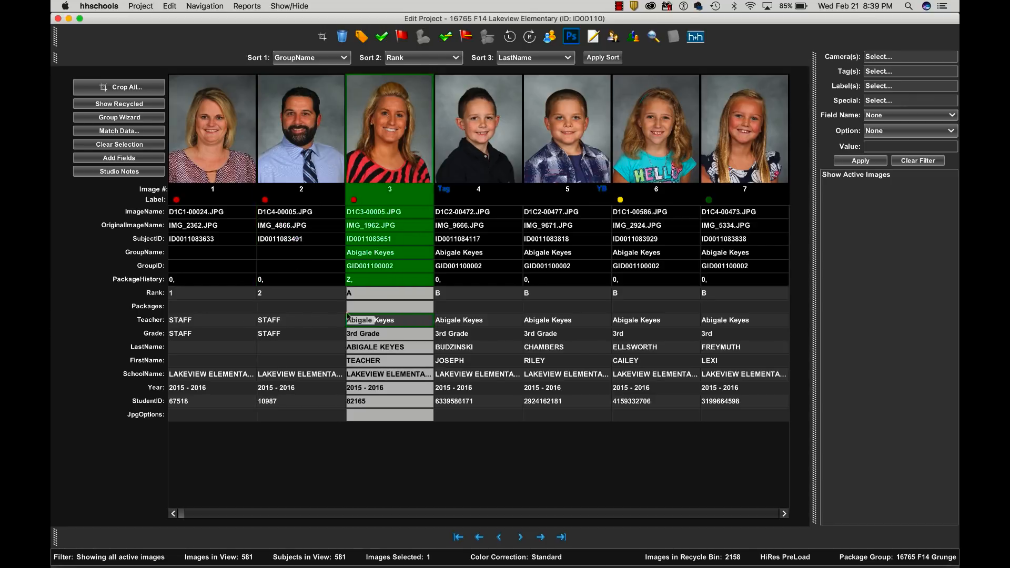
left_click(398, 157)
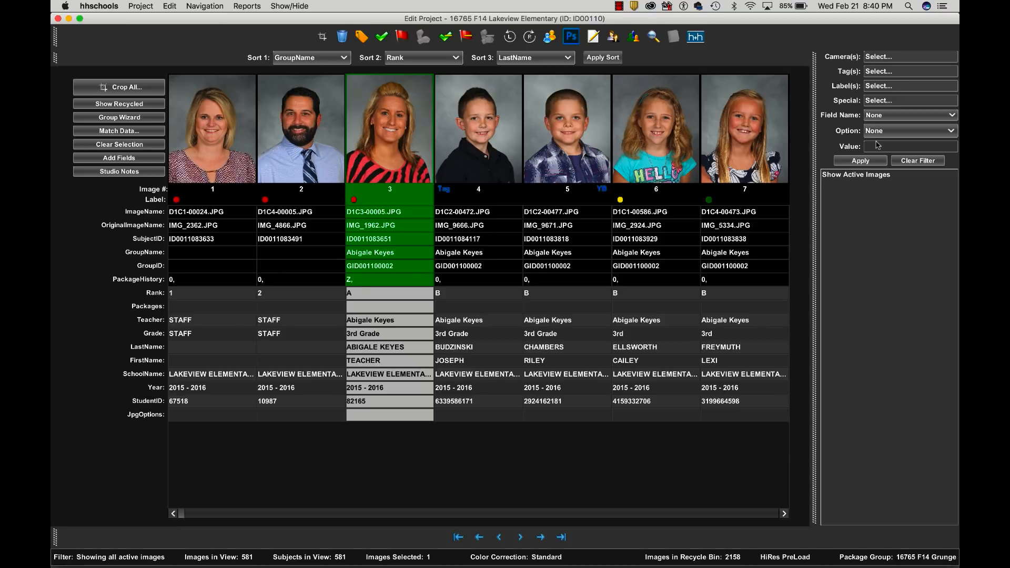
- Filter the project to images with the Red color label and browse the filtered images
left_click(876, 86)
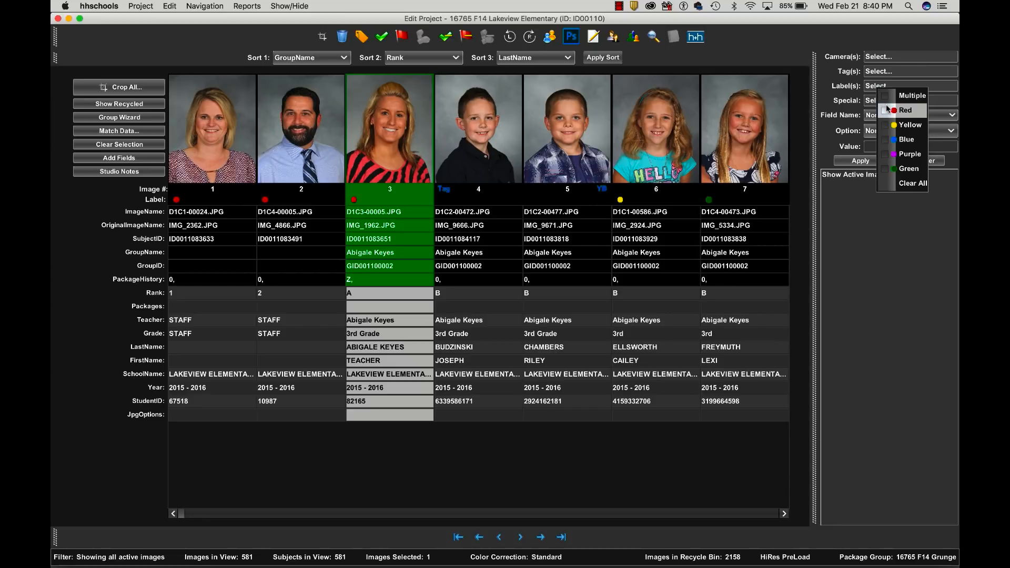
left_click(889, 109)
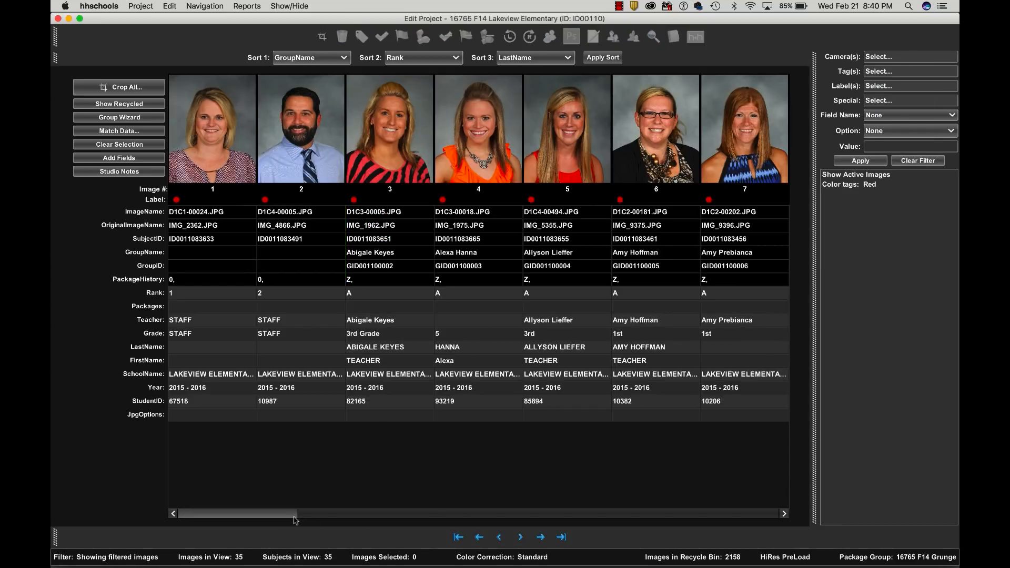
left_click_drag(288, 520, 385, 499)
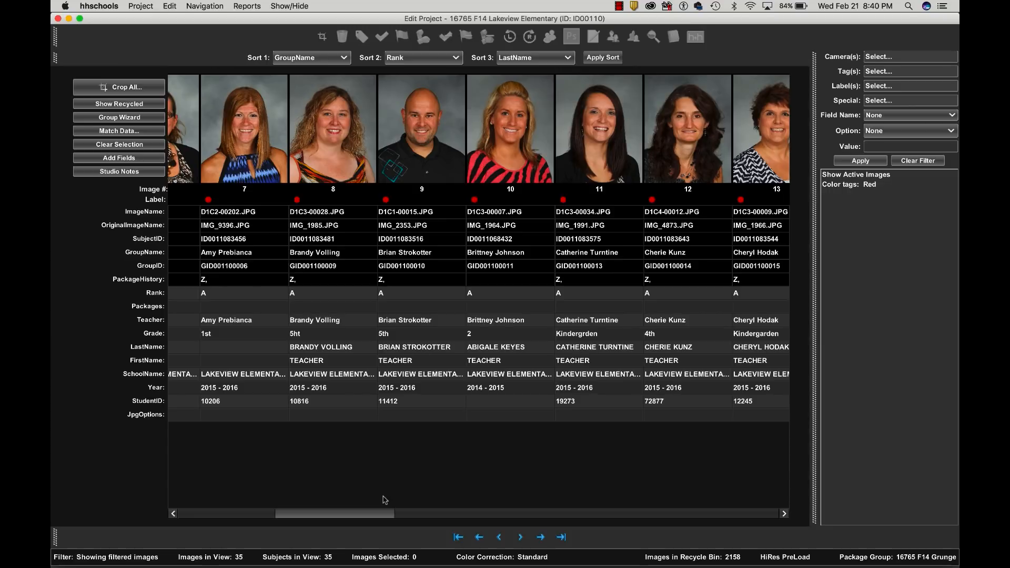
- Clear the Red label filter, return to the first image, and filter the project to images with the Yellow color label
left_click(907, 163)
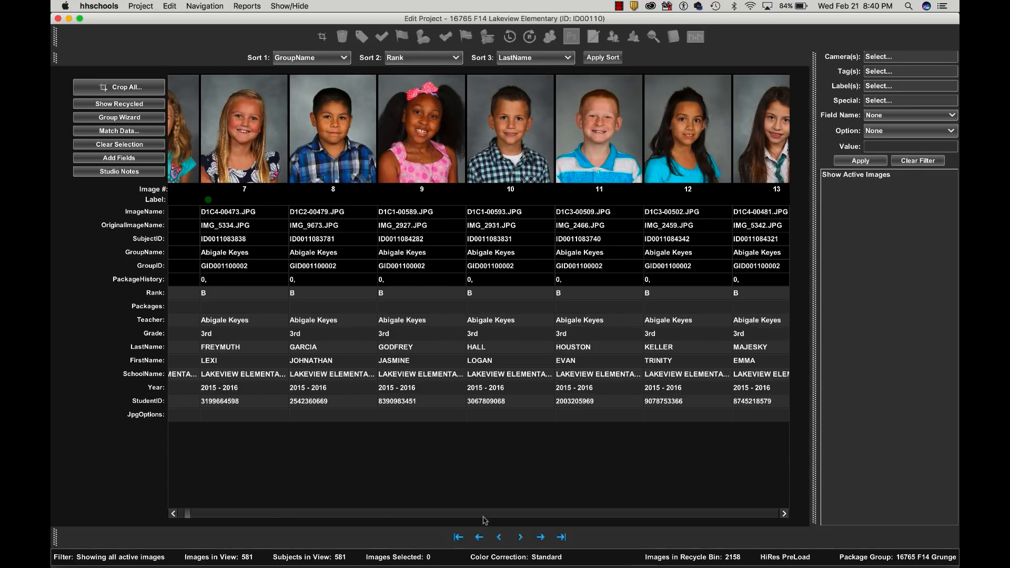
left_click(460, 537)
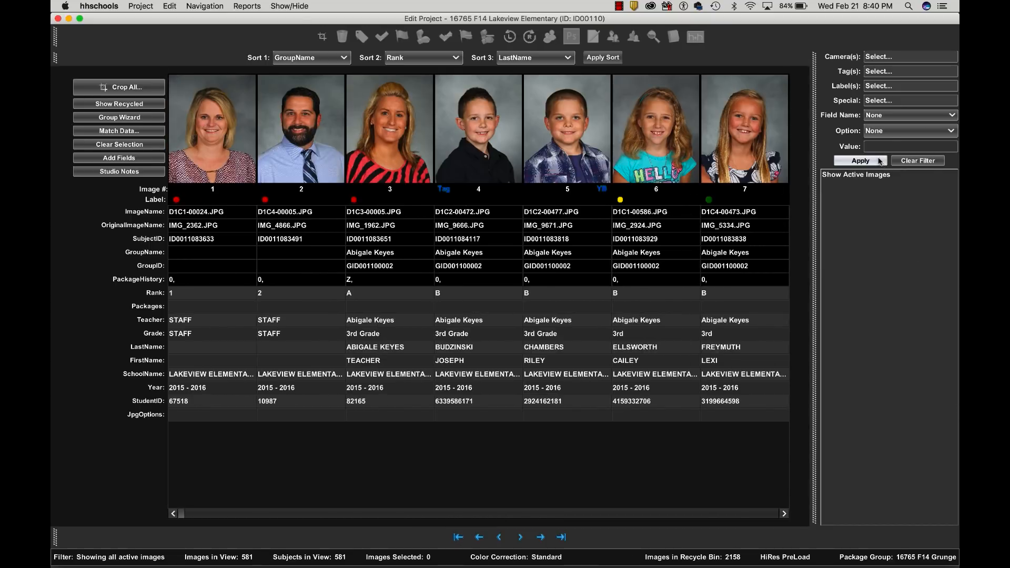
left_click(880, 86)
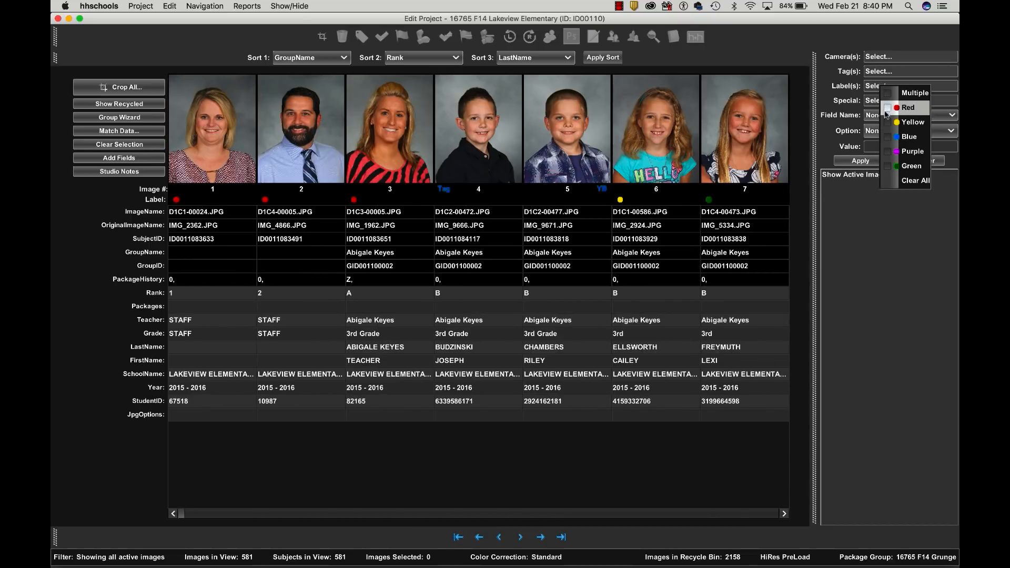
left_click(888, 121)
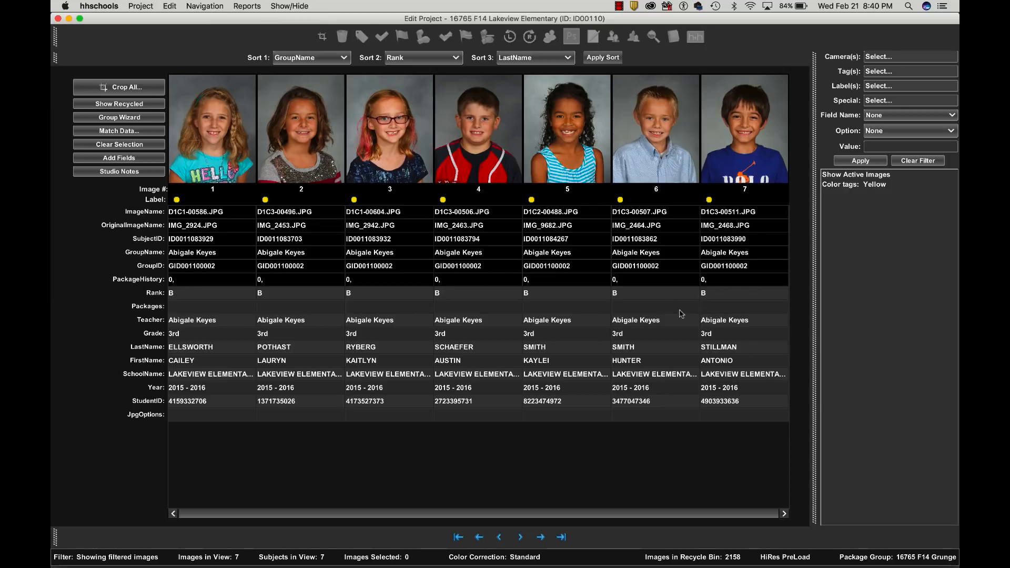
- Remove all color labels from all the Yellow-filtered images at once, and clear the filter
left_click(738, 163)
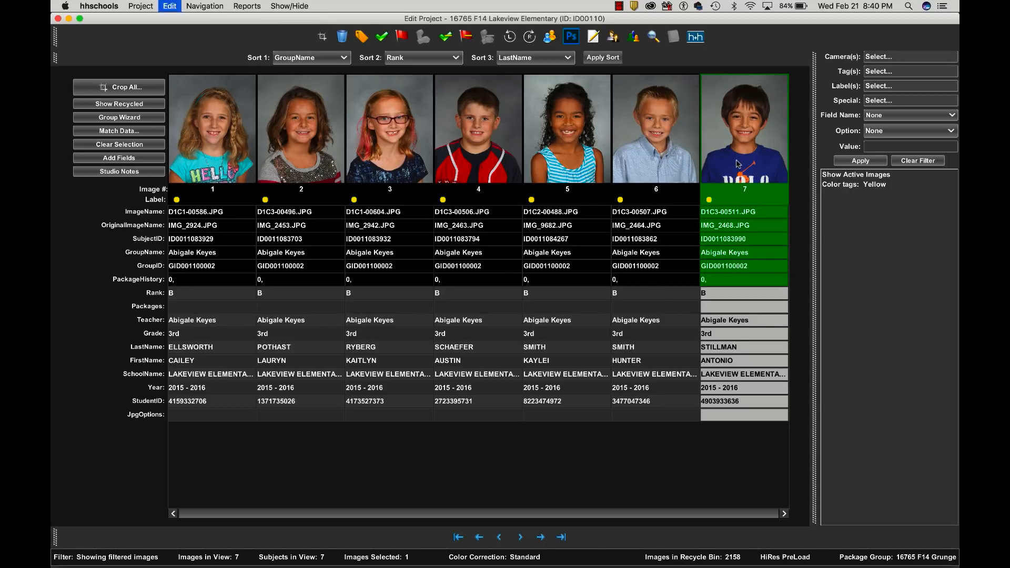
key("super+a")
left_click(368, 37)
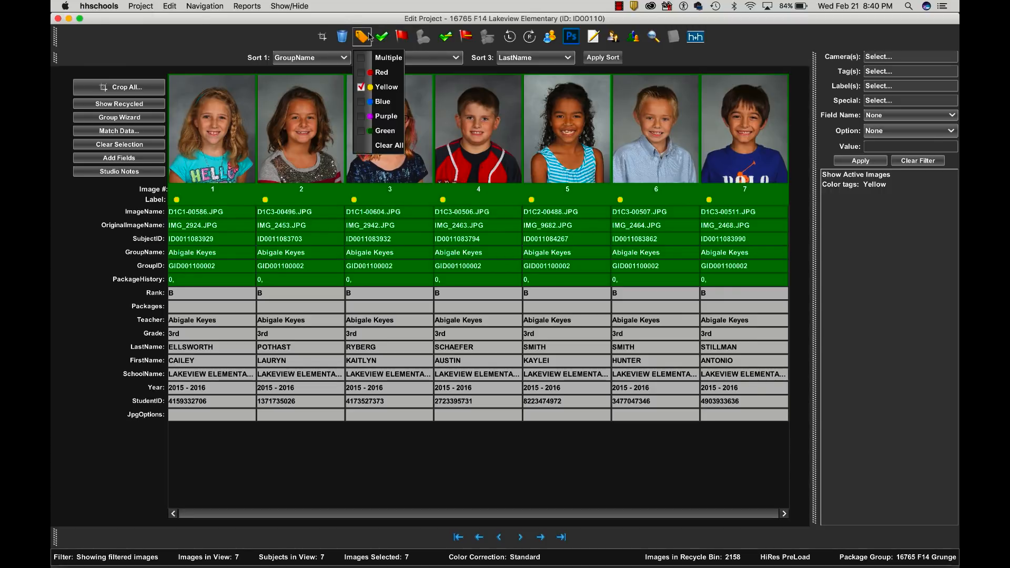
left_click(384, 145)
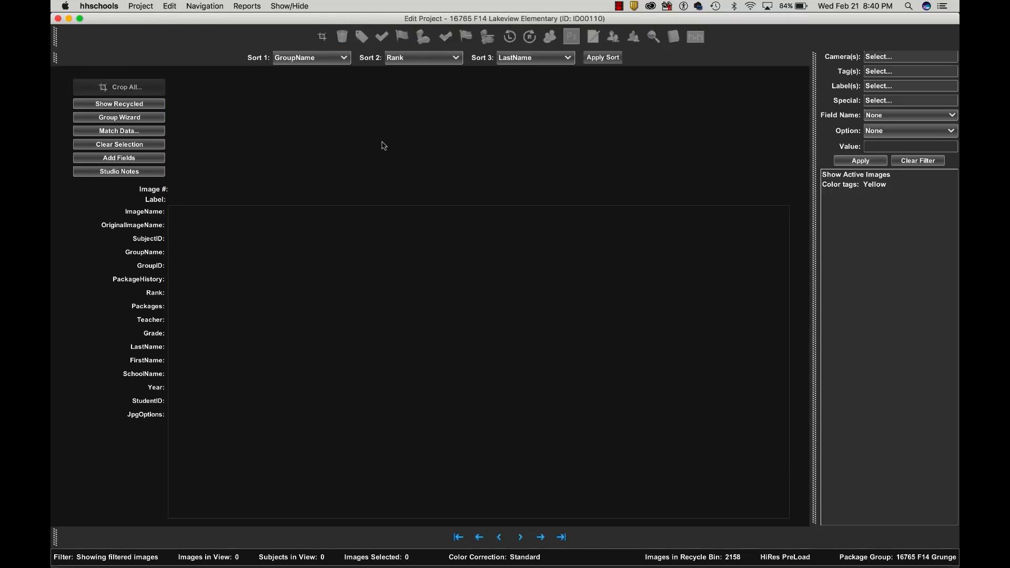
left_click(918, 161)
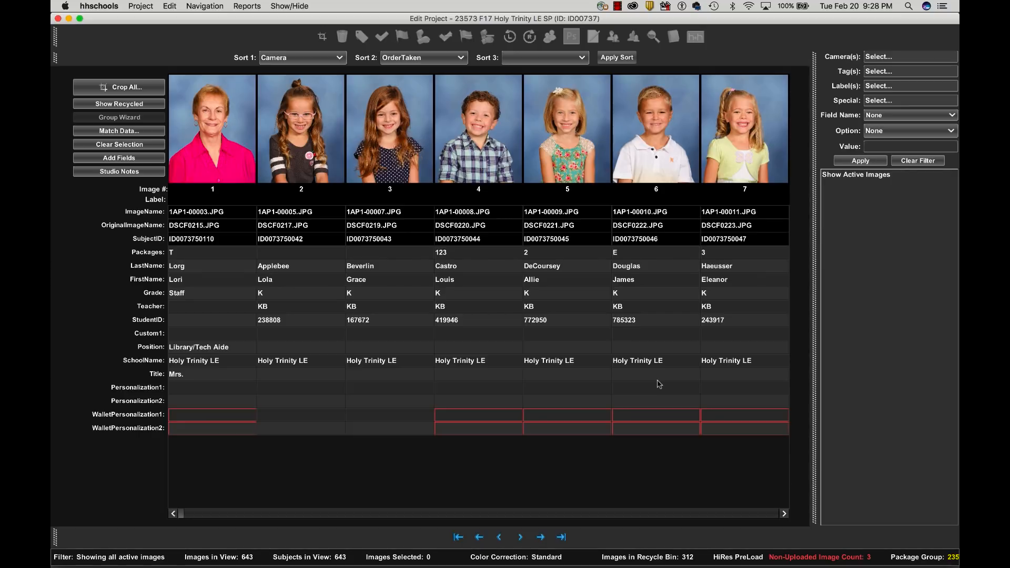
- Start an HHImageHost PrePay v2 package order import with Trinity School Elem 9-22-17.csv from the desktop's __PrePayData folder
left_click(140, 6)
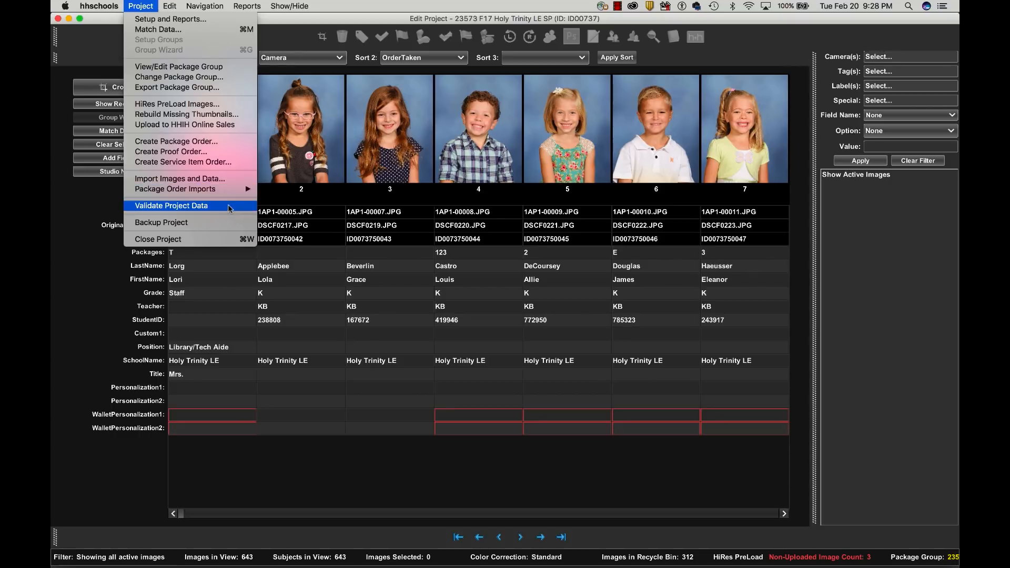
mouse_move(227, 190)
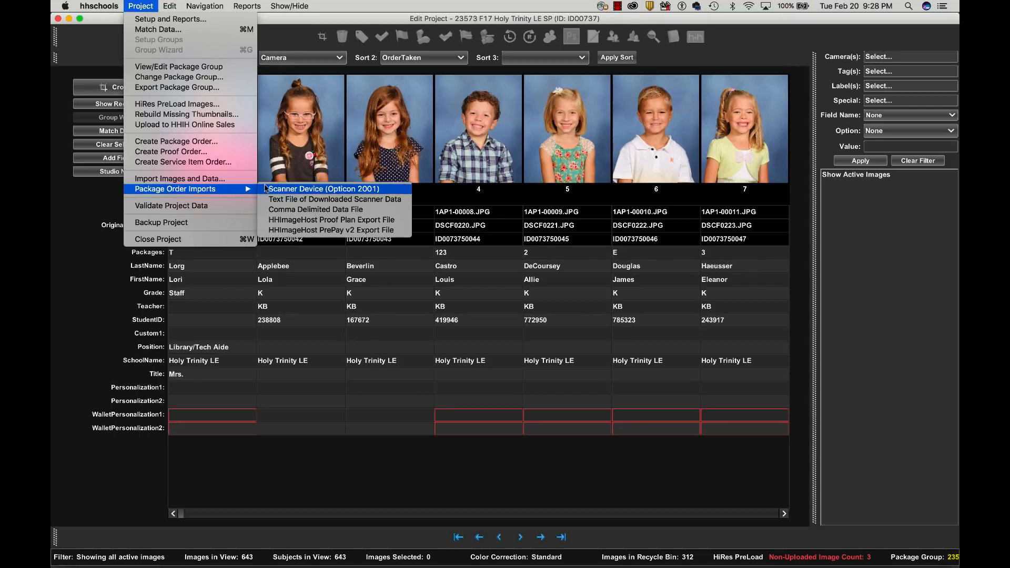
left_click(394, 230)
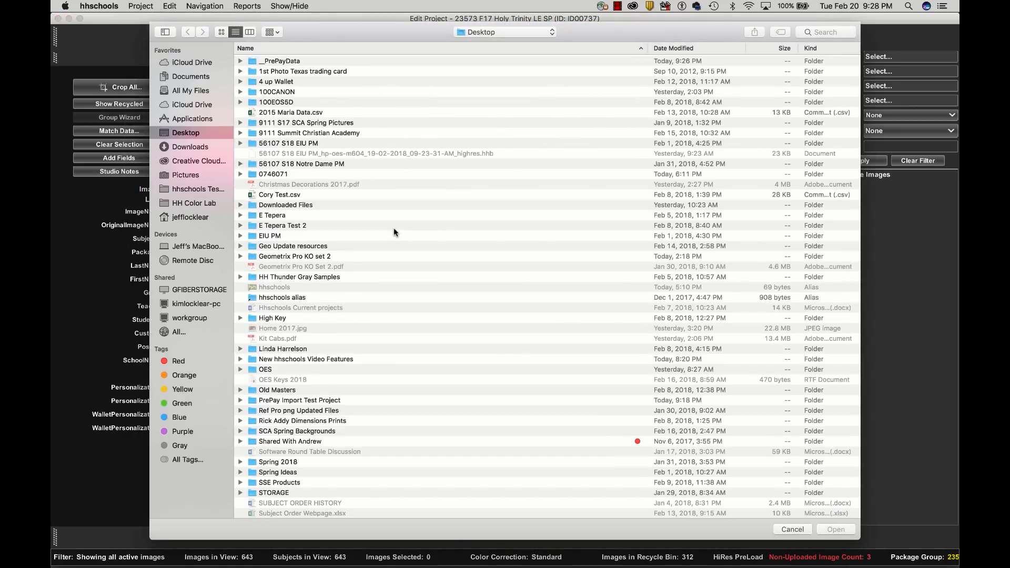
left_click(279, 62)
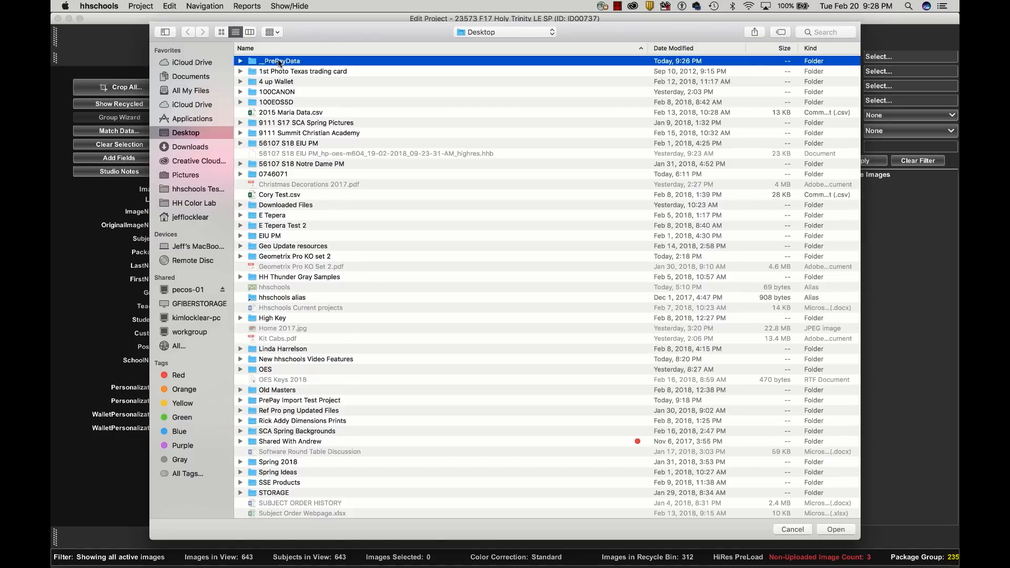
double_click(279, 62)
double_click(285, 62)
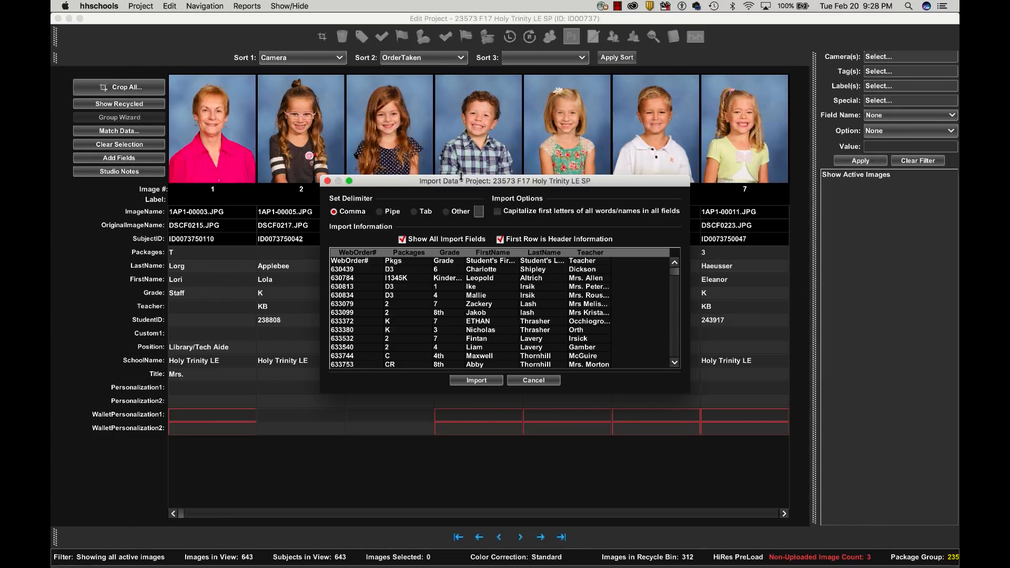
- Enlarge the import data preview and import the comma-delimited order data with the first row as header information
left_click_drag(480, 184, 377, 108)
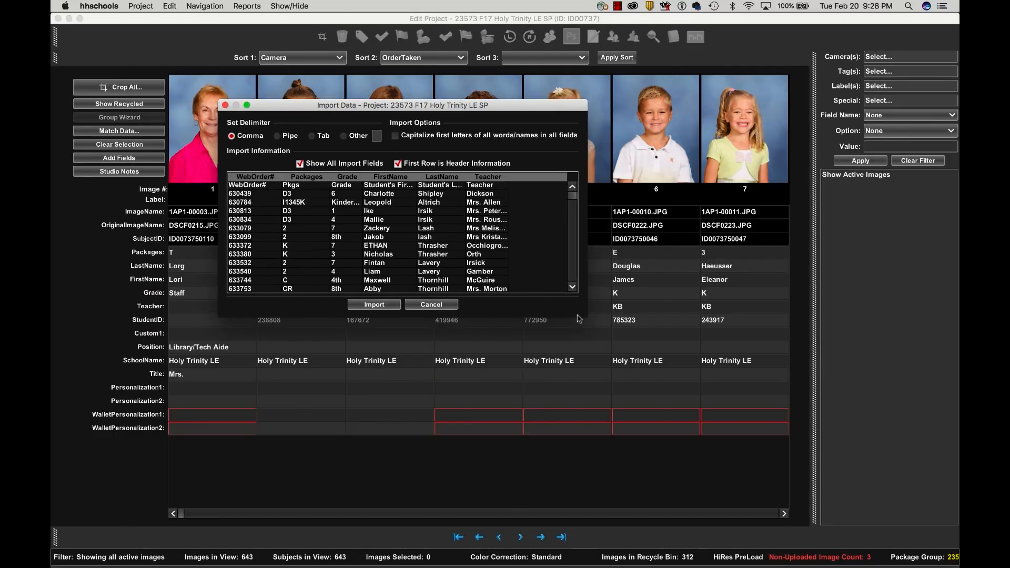
left_click_drag(585, 316, 715, 439)
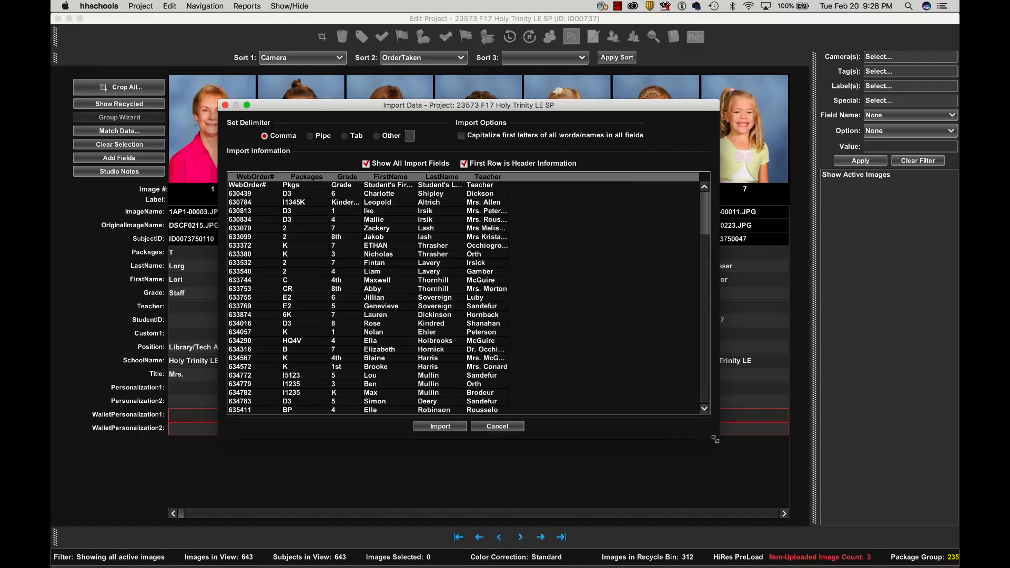
left_click(440, 426)
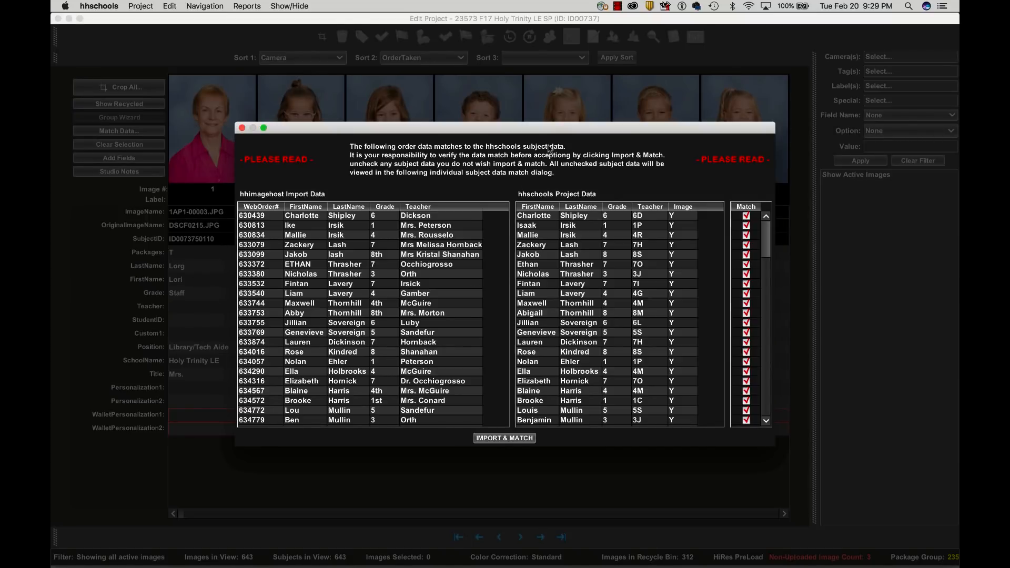
- Review the full list of automatically matched orders in an enlarged window, and import and match all checked subjects
left_click_drag(556, 125, 514, 23)
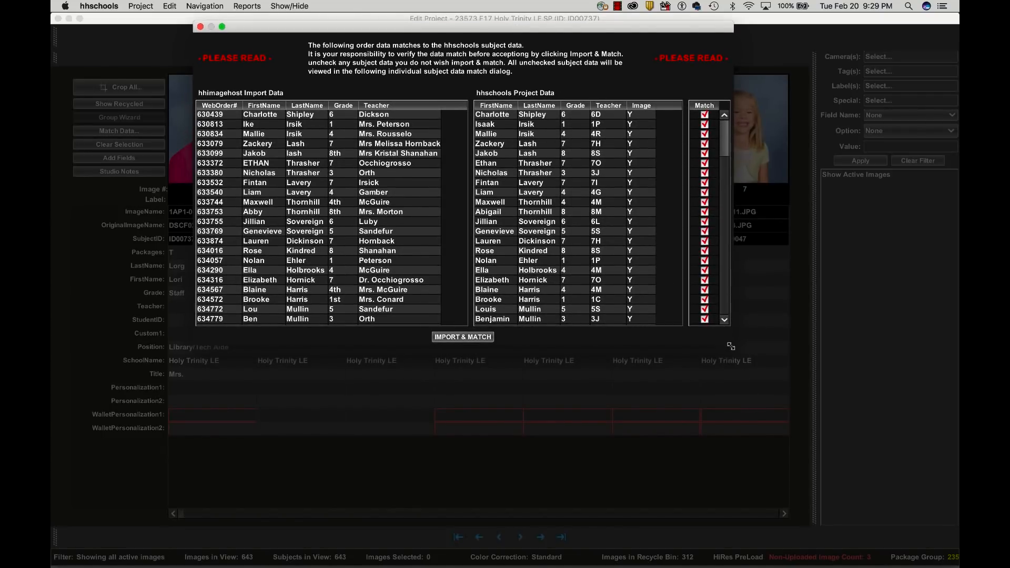
left_click_drag(729, 343, 797, 532)
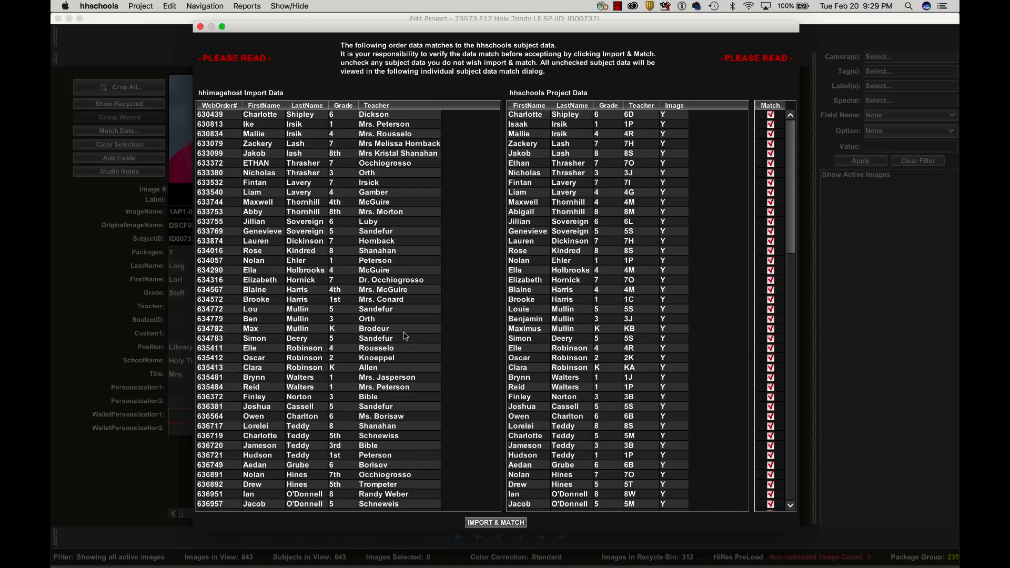
left_click(313, 117)
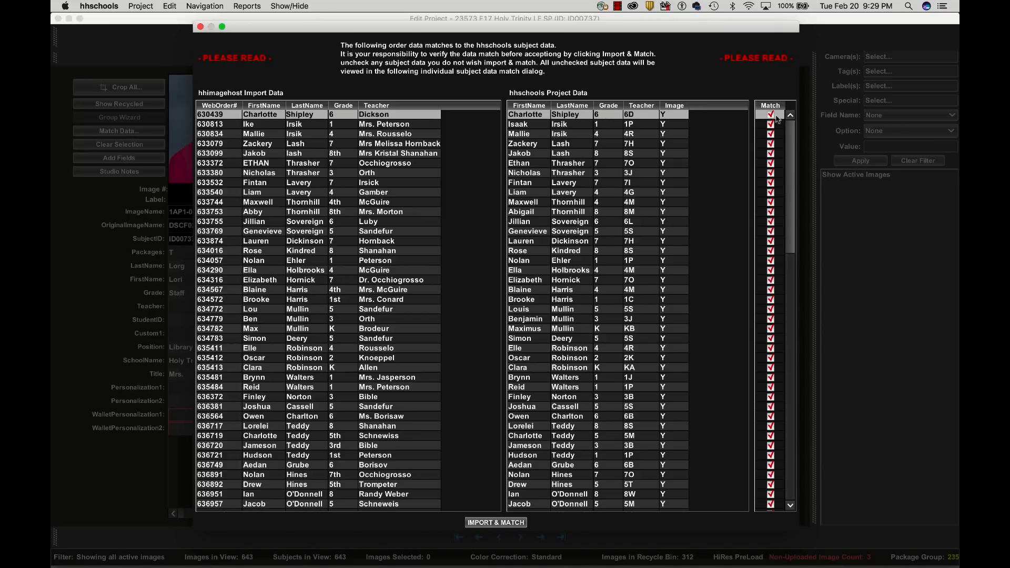
left_click_drag(789, 194, 798, 465)
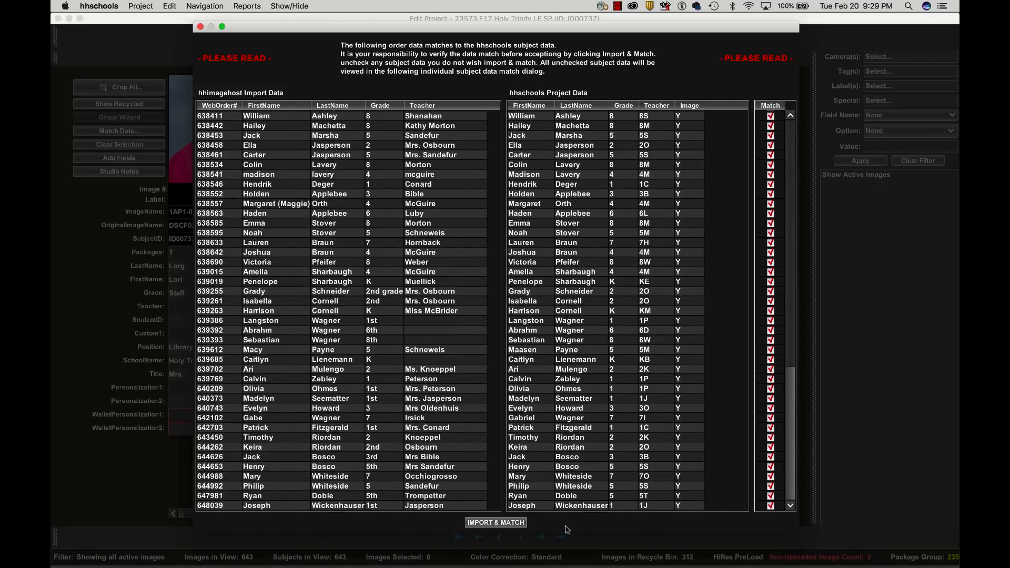
left_click(514, 523)
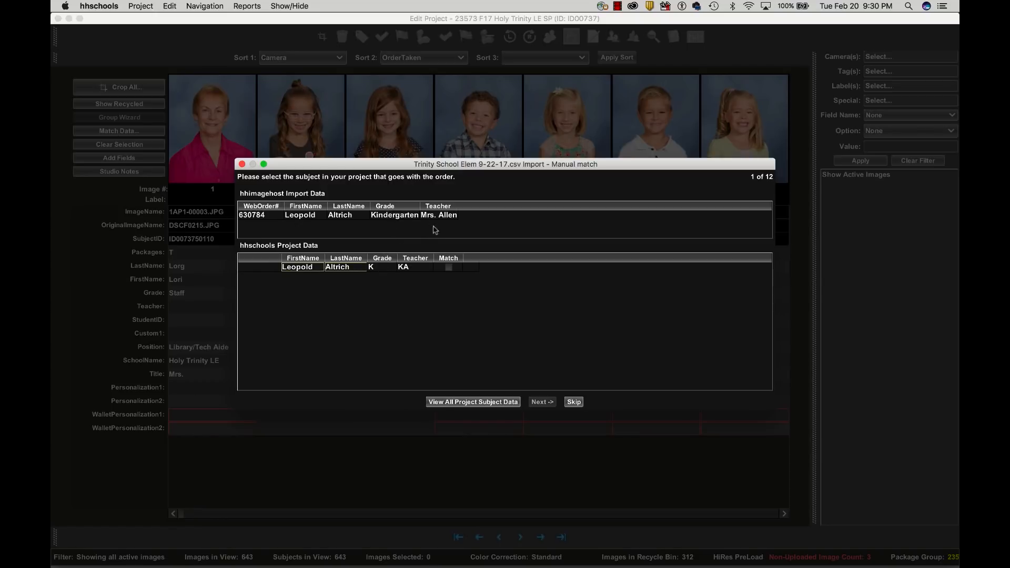
- Manually match orders 1 and 2 of 12 to the project subjects listed for them
left_click(450, 267)
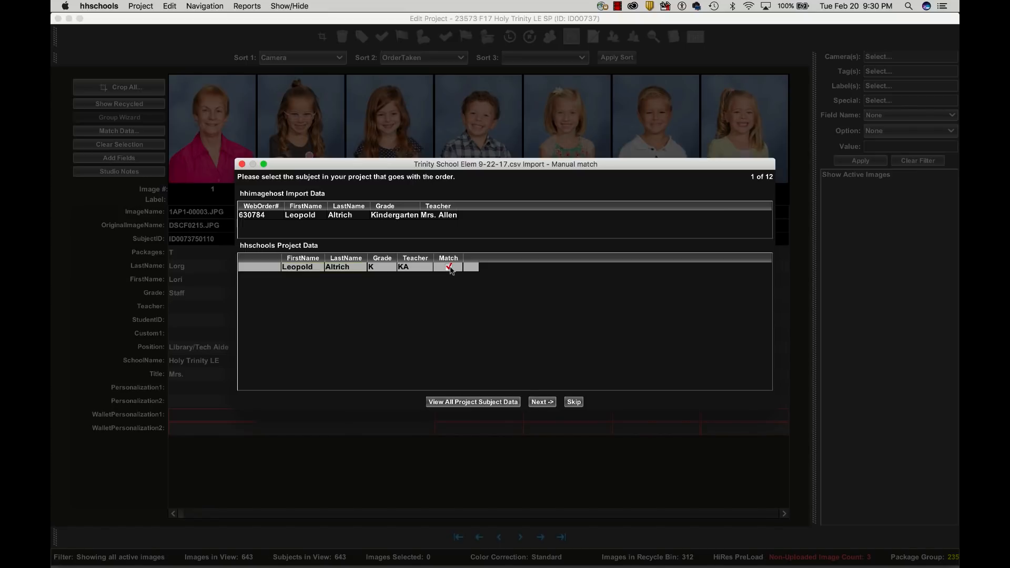
left_click(537, 402)
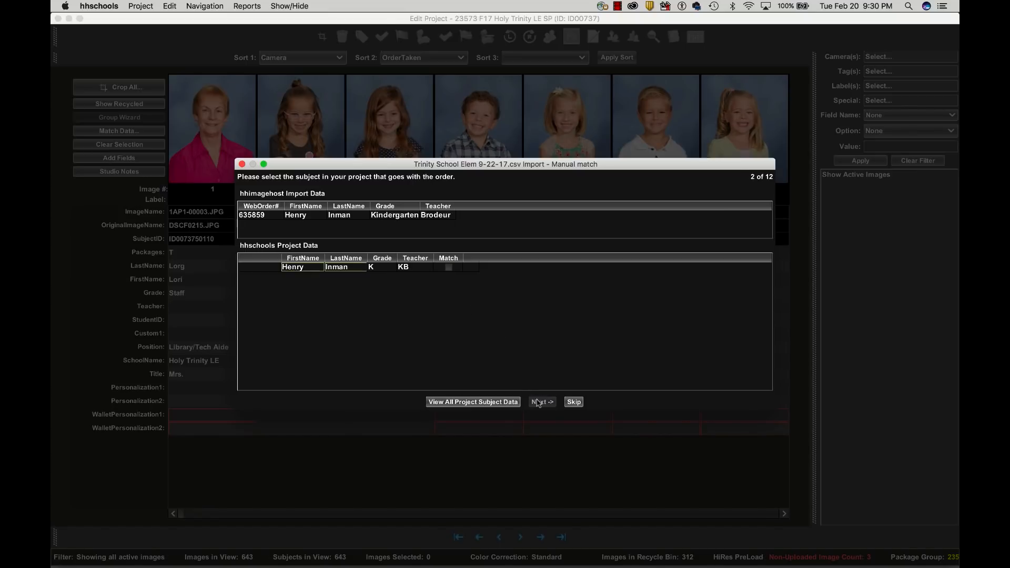
left_click(449, 268)
left_click(537, 402)
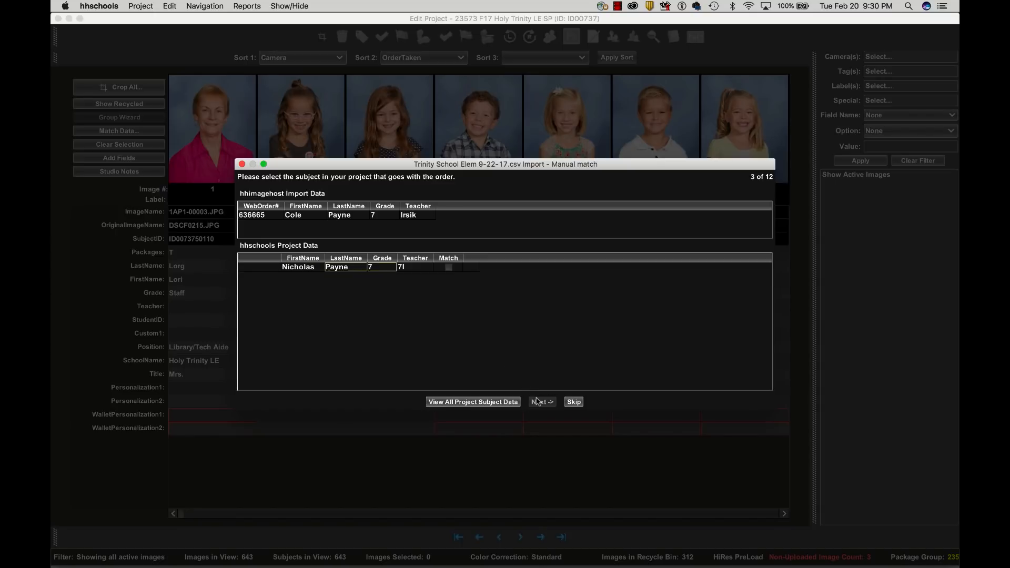